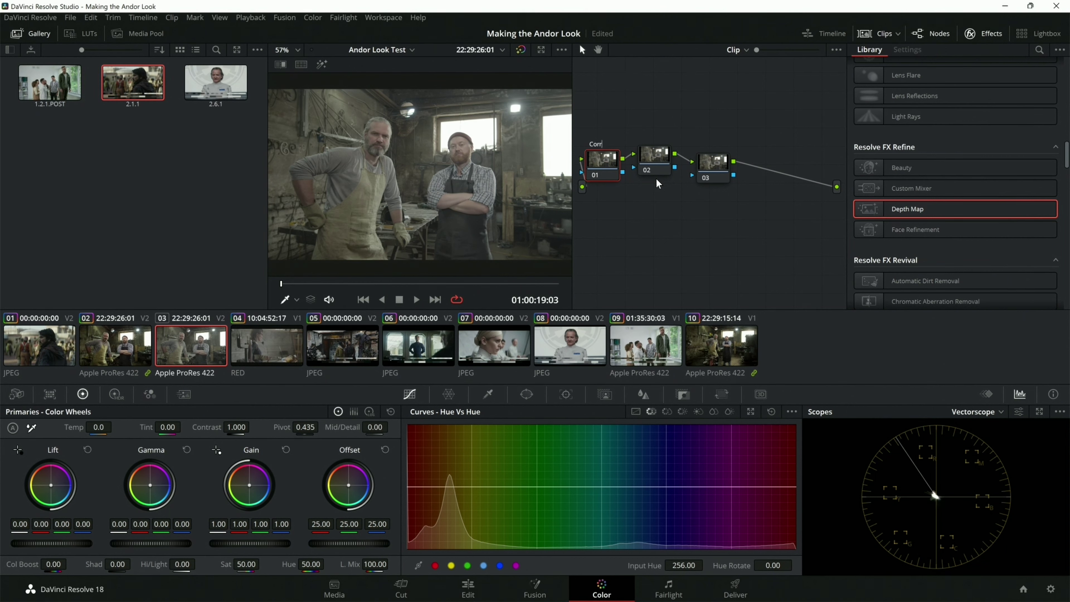
Confirm the correction label on node 01 and label node 02 "Primaries"
key("Return")
right_click(660, 158)
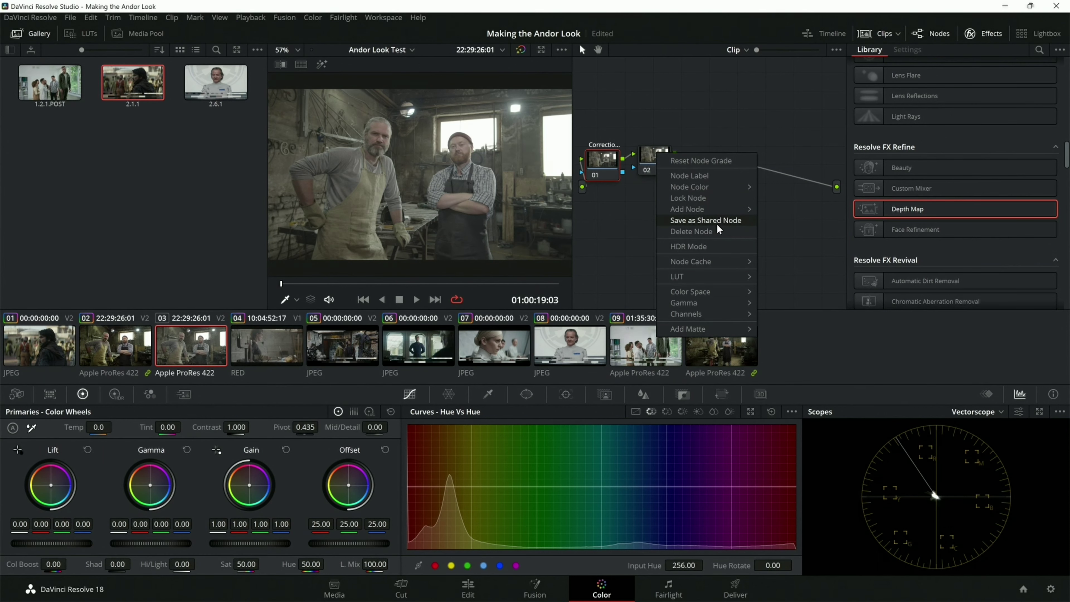
left_click(712, 176)
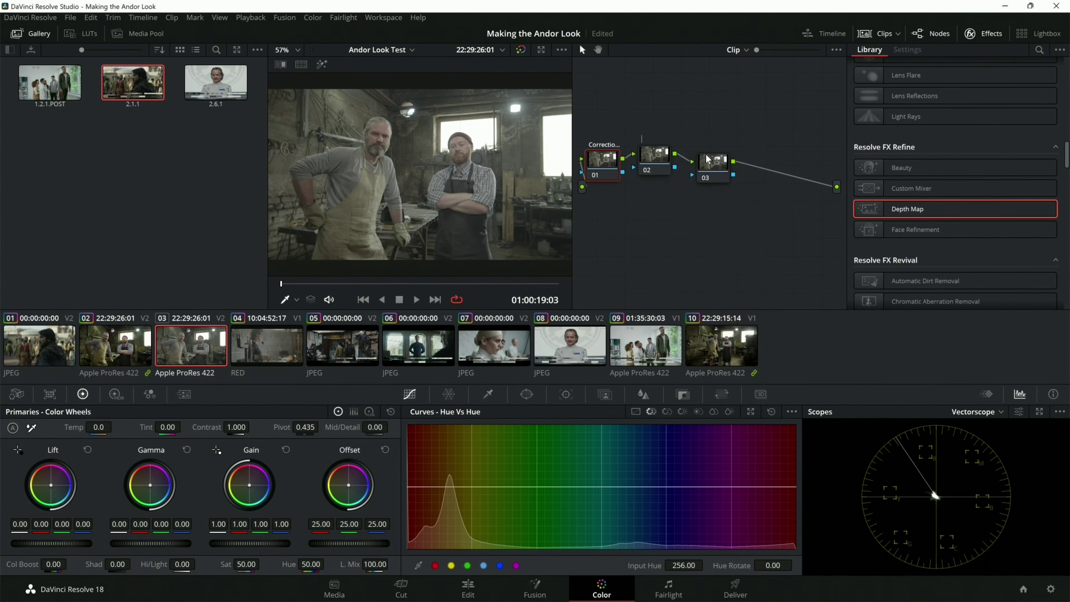
type("Prima")
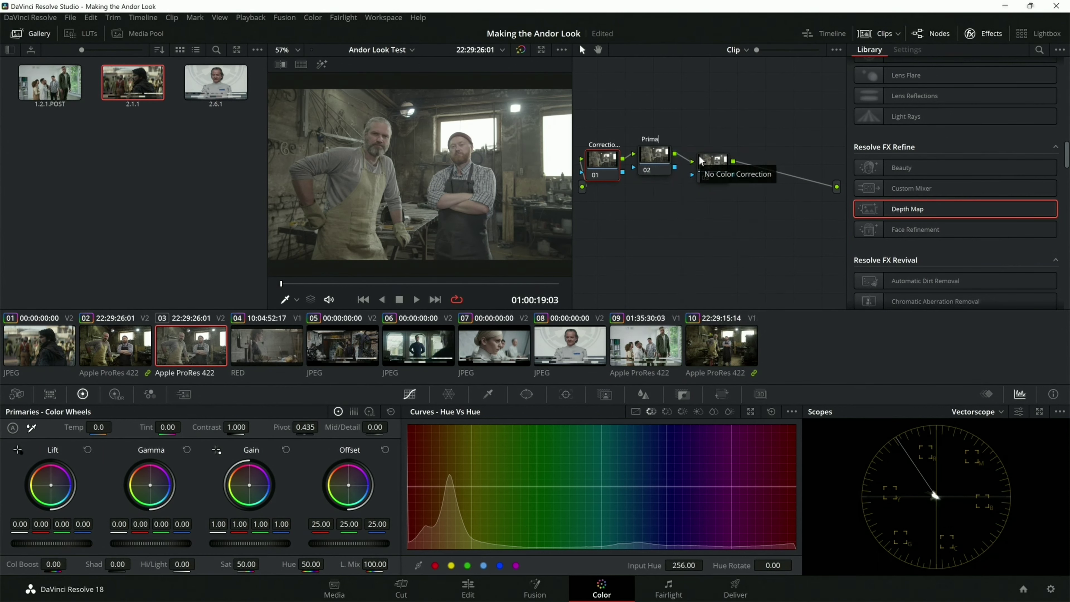
type("ries")
key("Return")
Label node 03 "CST"
left_click(701, 161)
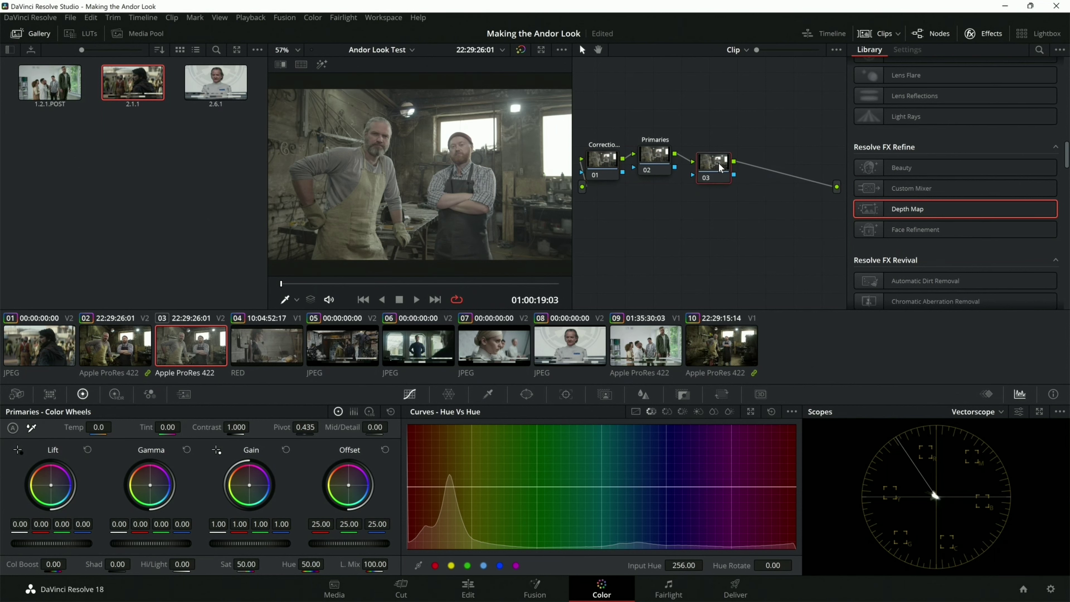
right_click(719, 158)
left_click(730, 181)
Add a serial node after the CST node and label it "ACES Tran"
key("alt+s")
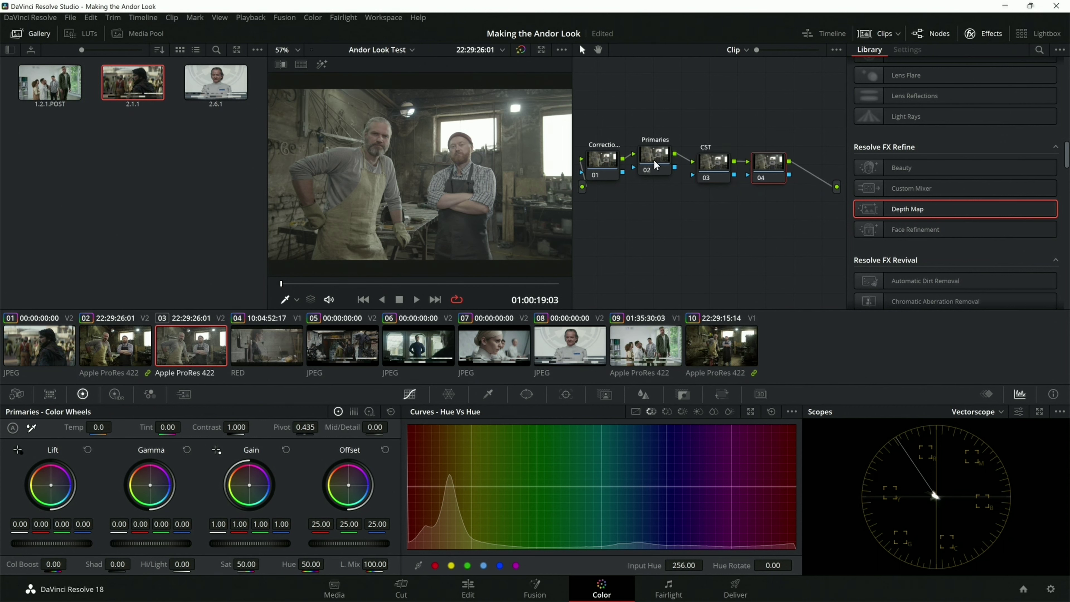
right_click(773, 165)
key("Escape")
Add an outside node from the ACES Tran node and label it "Grade"
key("alt+o")
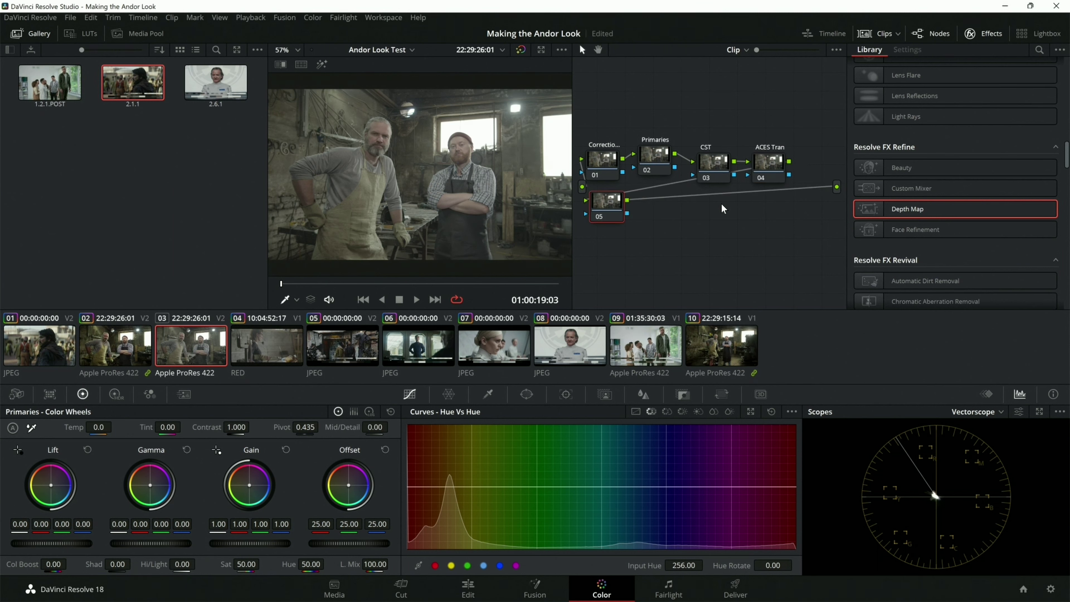
right_click(598, 206)
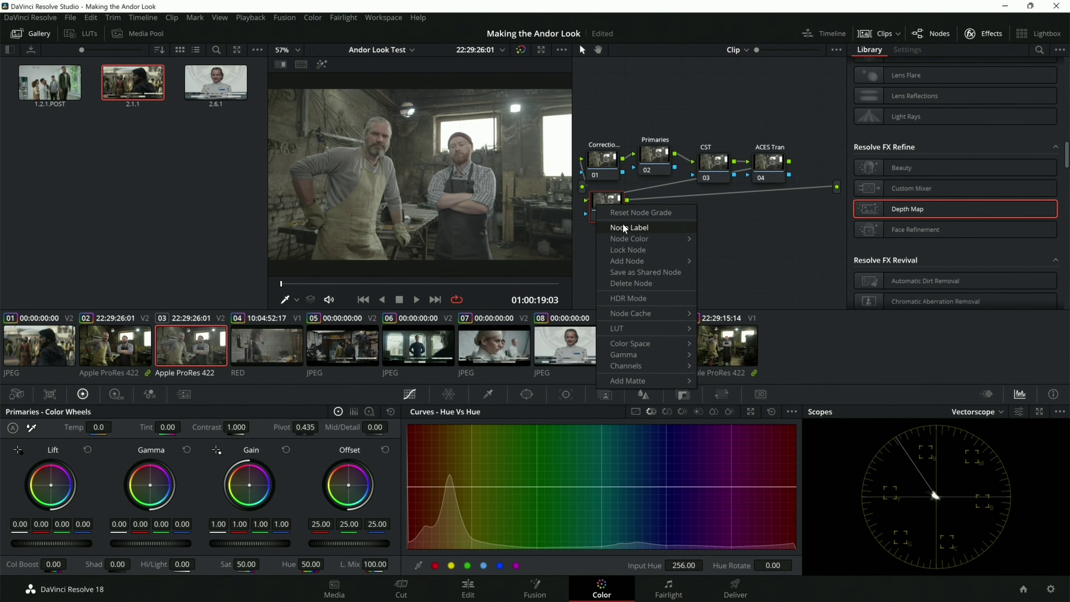
left_click(626, 228)
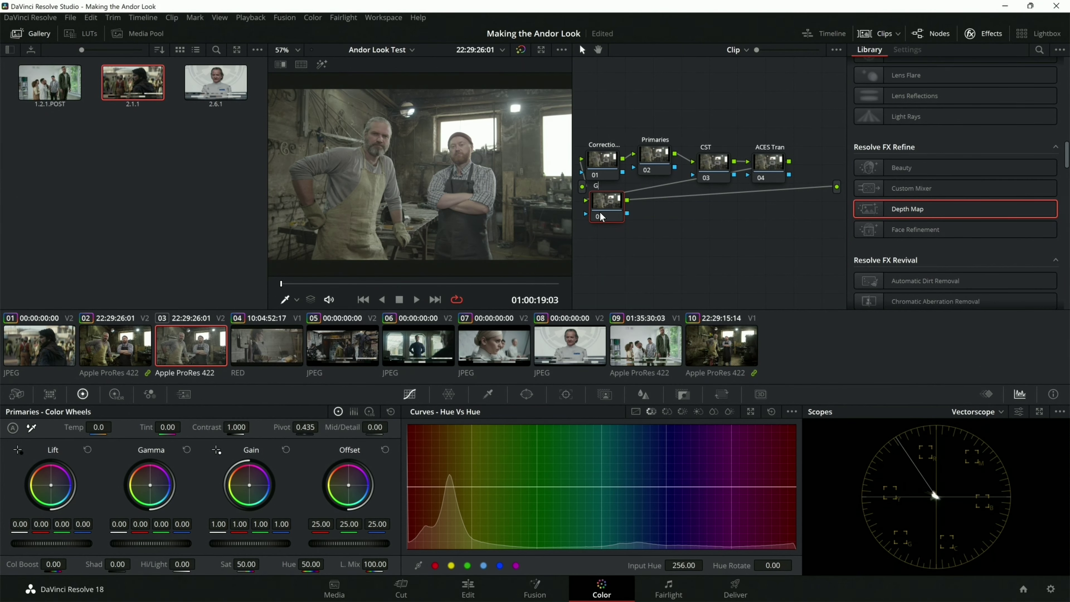
key("Return")
Add a layer node under the Grade node and label it "Skintones"
right_click(607, 212)
mouse_move(637, 266)
left_click(760, 293)
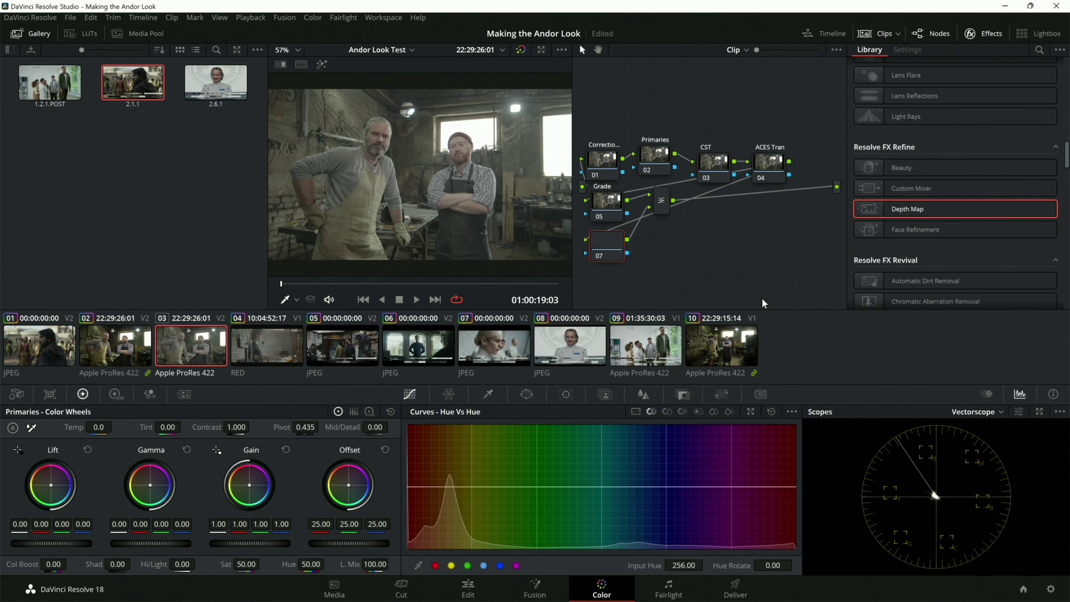
right_click(607, 250)
left_click(620, 257)
Center the layer mixer between its two inputs and add a serial node after it labelled "Dehancer"
left_click_drag(663, 202, 676, 224)
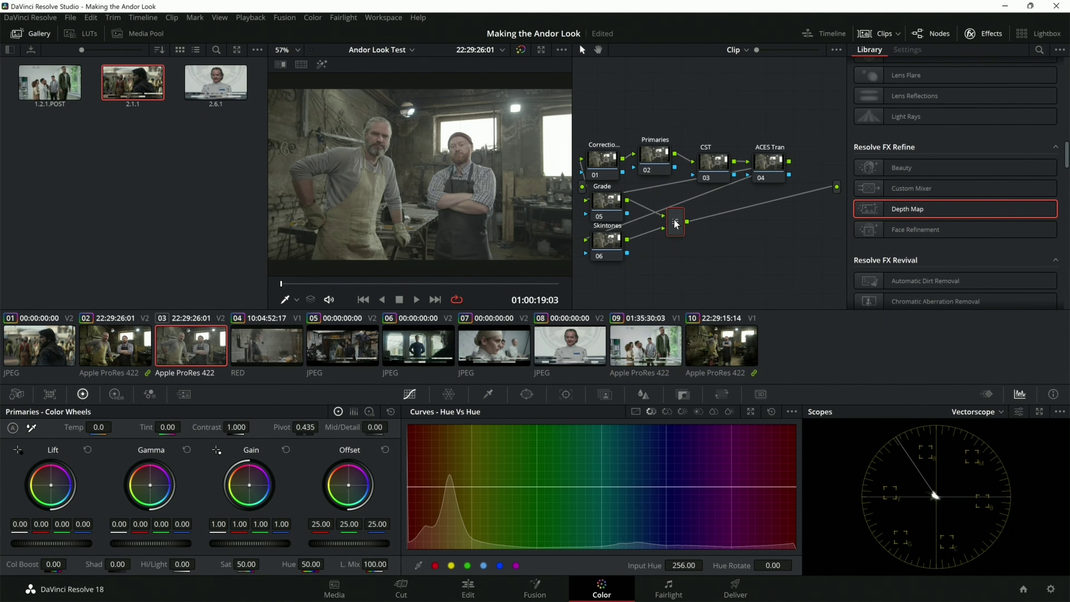
key("alt+s")
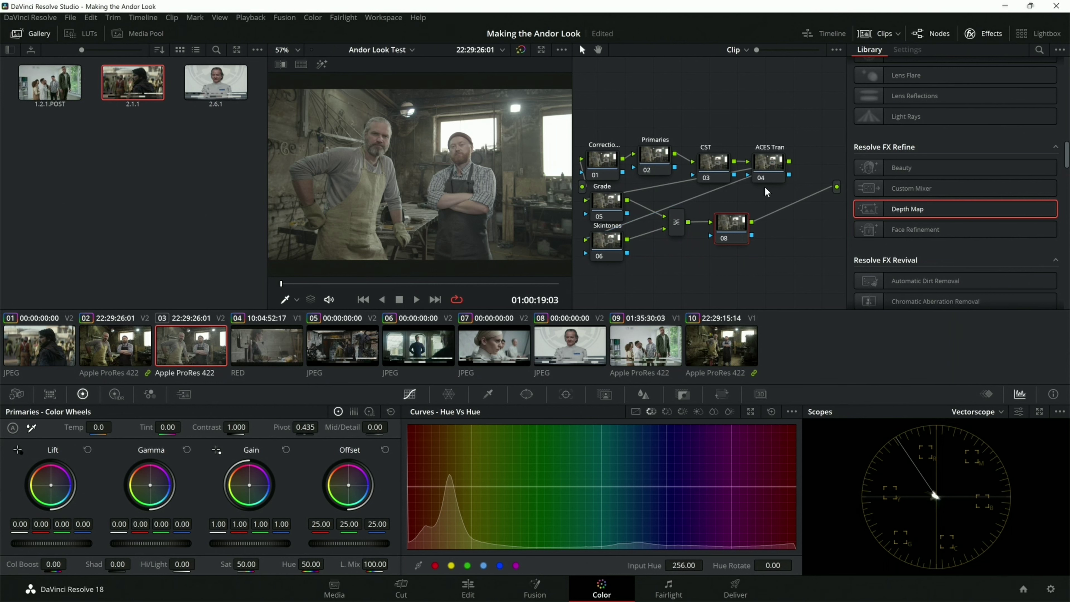
right_click(740, 235)
key("Escape")
type("Dehancer")
Move the Correction, Primaries, CST and ACES Tran nodes up into a row above the Grade branch
left_click_drag(607, 159, 603, 134)
left_click_drag(660, 154, 656, 133)
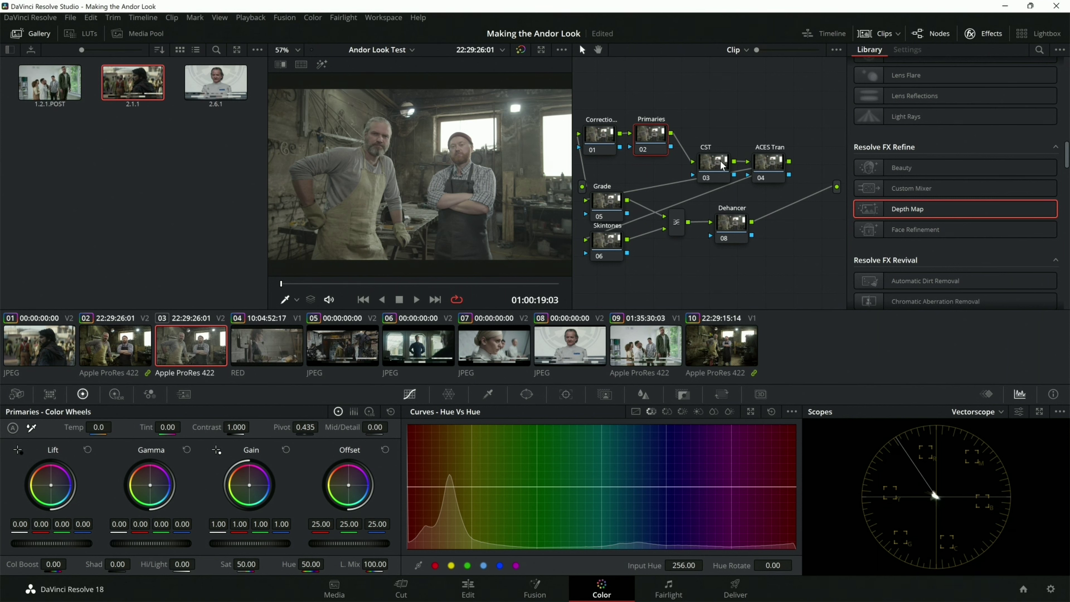
left_click_drag(721, 164, 712, 138)
left_click_drag(769, 155, 766, 126)
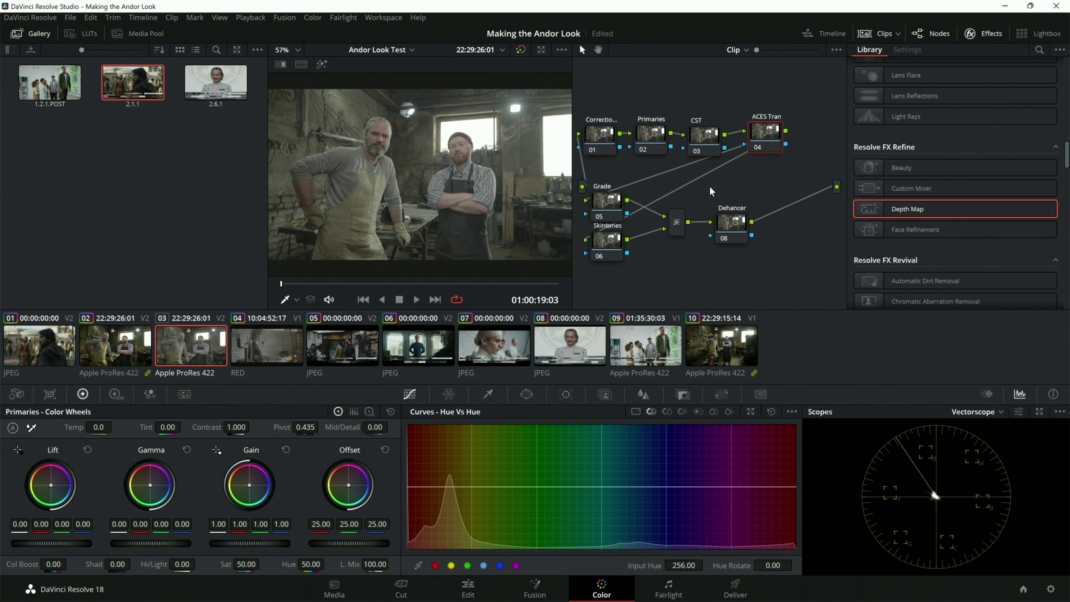
left_click(610, 140)
Show the first reference clip in the waveform scope and enable its Color Palette node
left_click(45, 349)
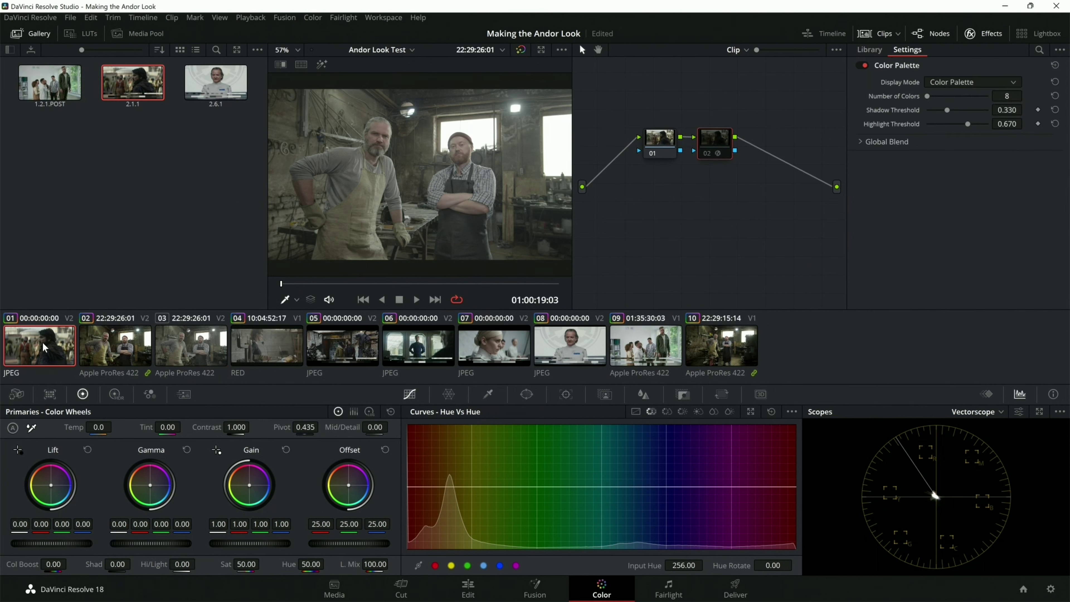
left_click(988, 395)
left_click(1014, 399)
left_click(992, 416)
left_click(993, 442)
key("ctrl+d")
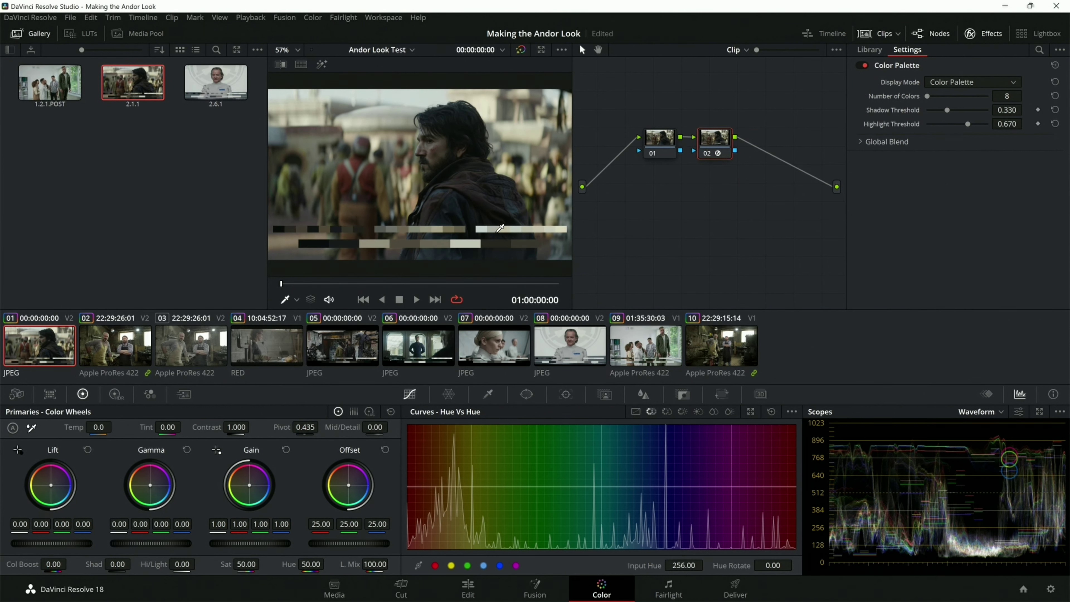
Examine the reference frame and its color palette strips full screen, and check its saturation on the vectorscope
key("ctrl+f")
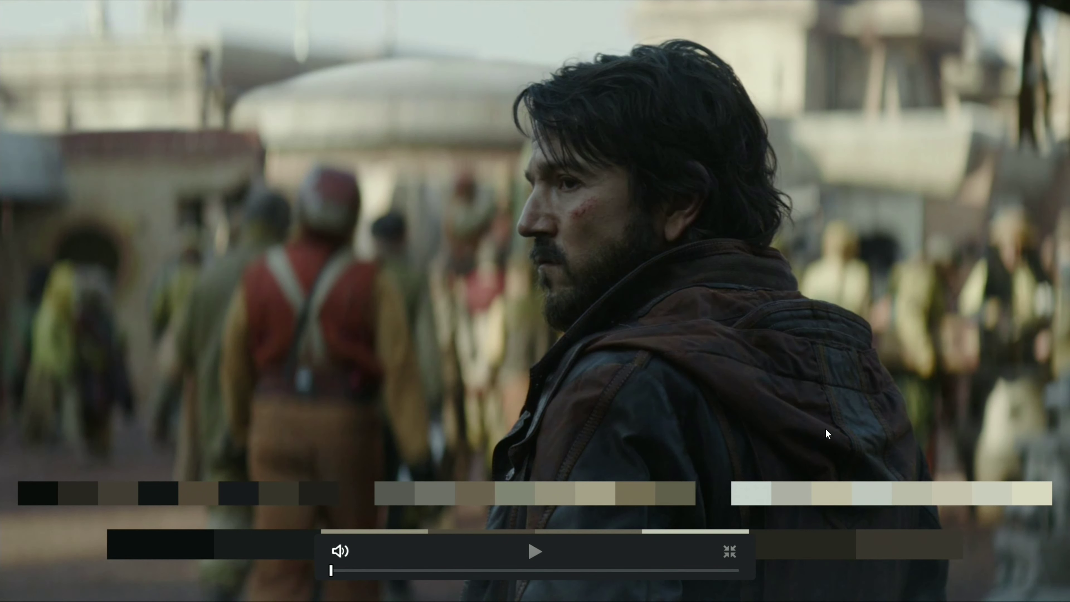
key("Escape")
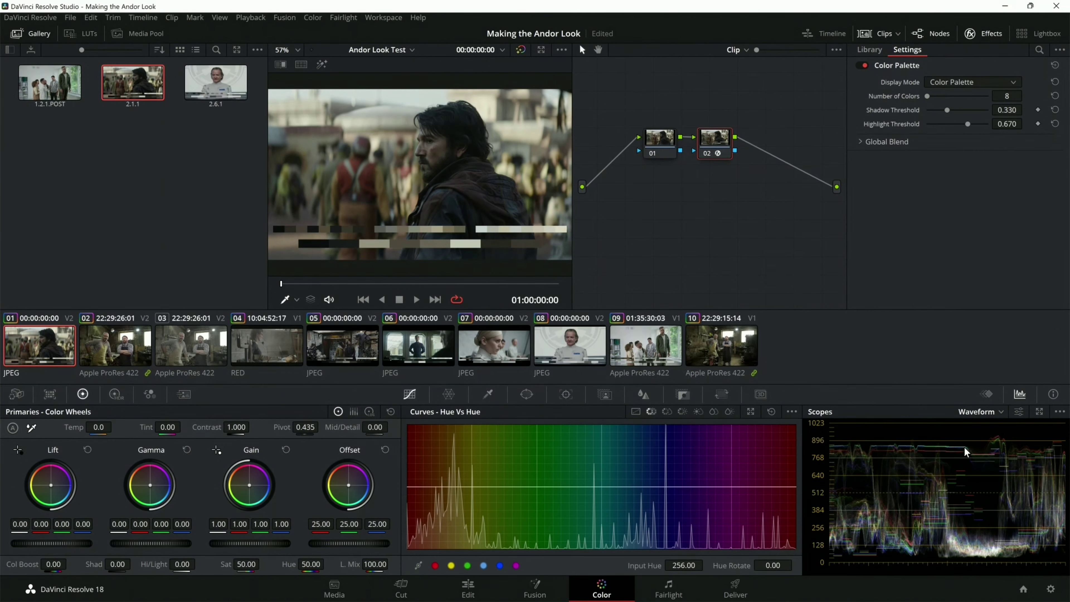
left_click(979, 411)
left_click(981, 450)
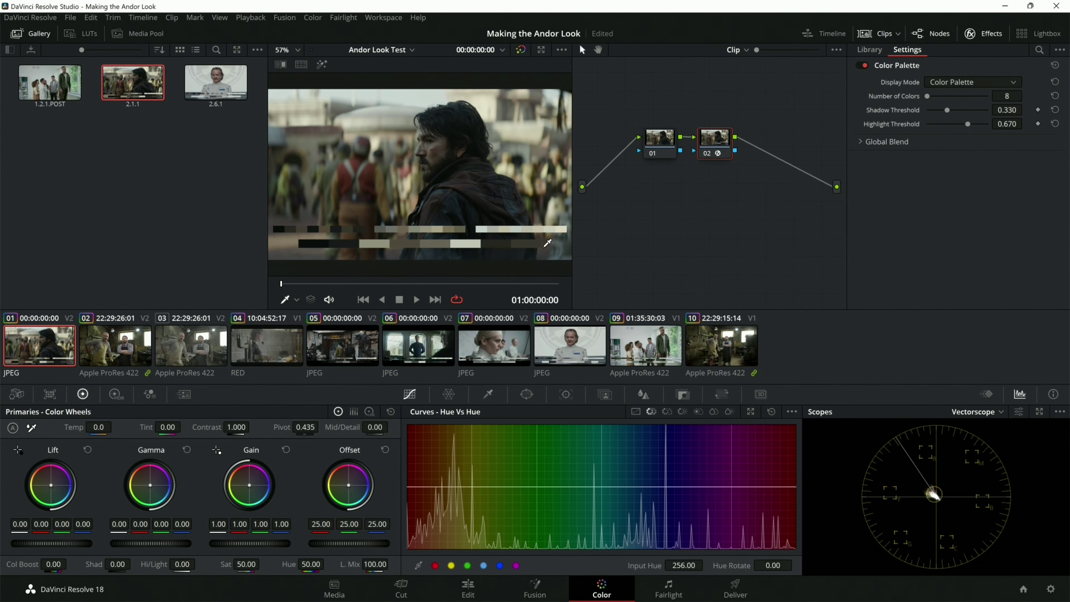
key("ctrl+f")
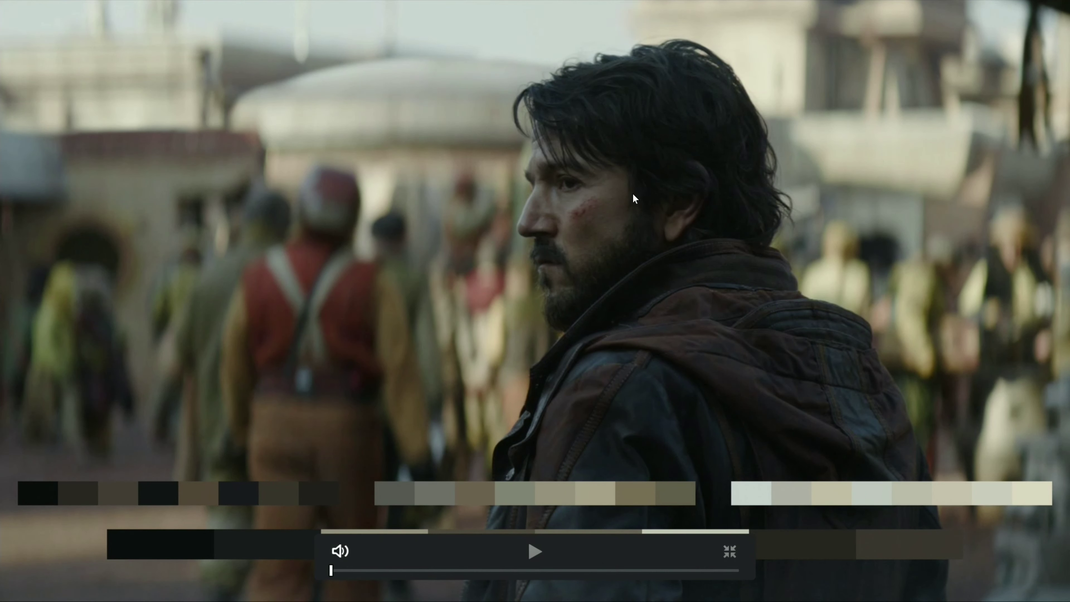
key("ctrl+f")
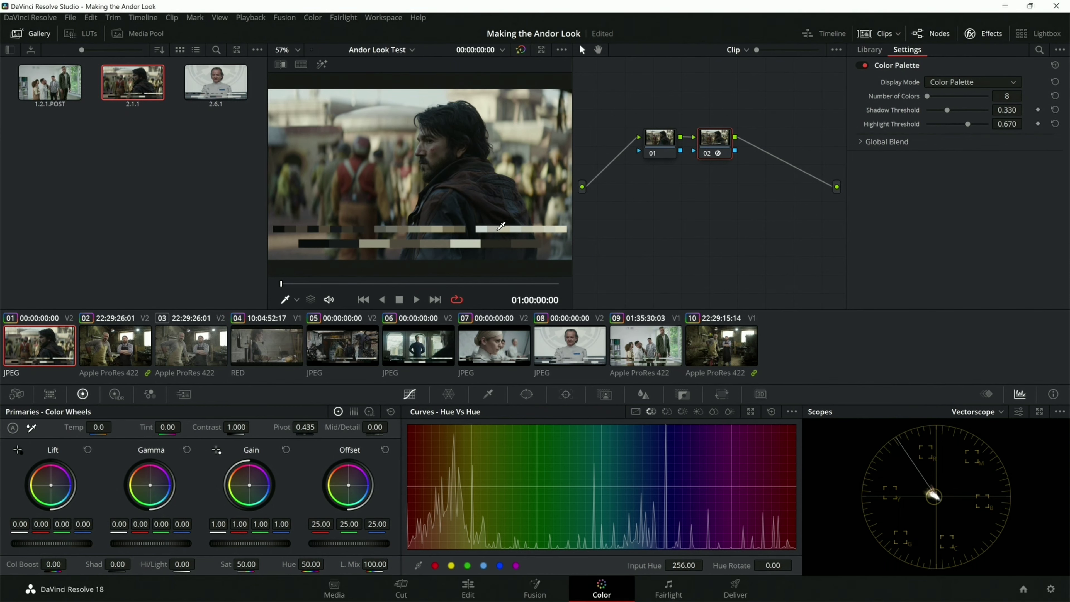
key("ctrl+f")
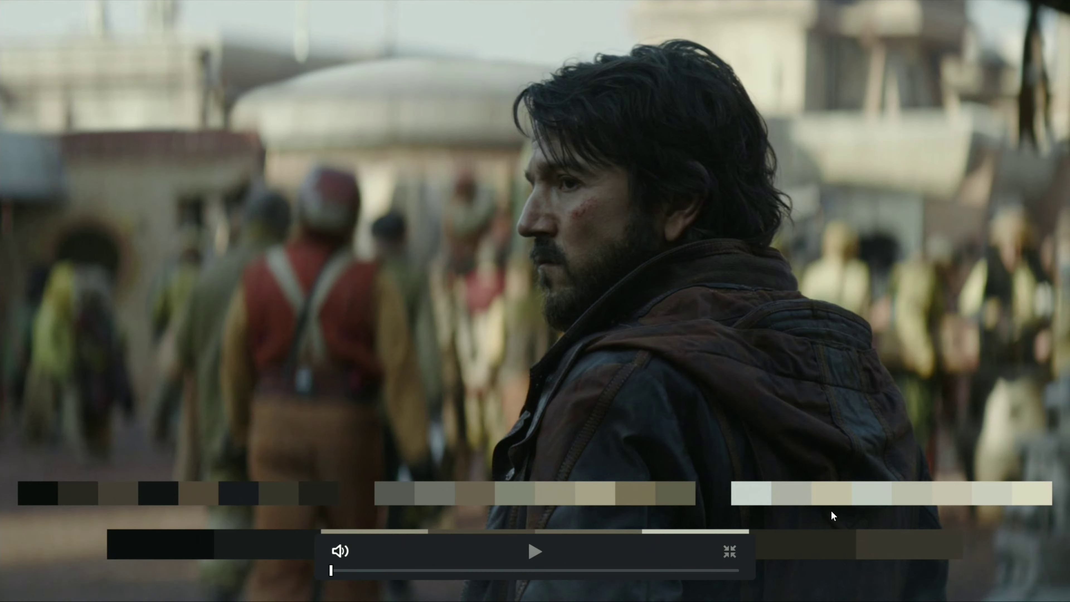
key("ctrl+f")
Examine the reference frame's shadows, highlights and contrast on the waveform scope and full screen
left_click(973, 411)
left_click(982, 430)
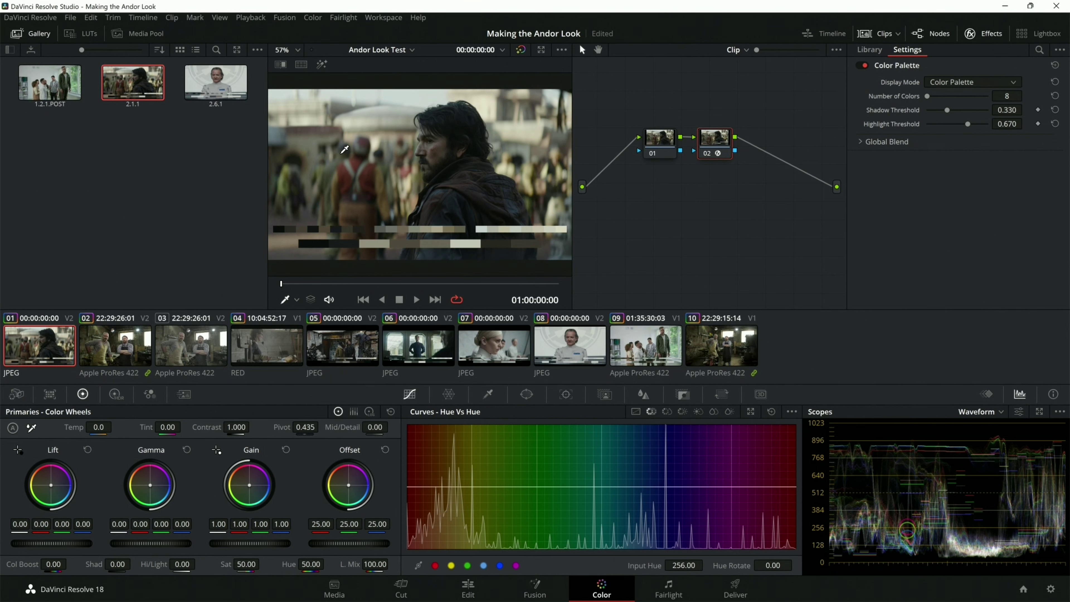
key("ctrl+f")
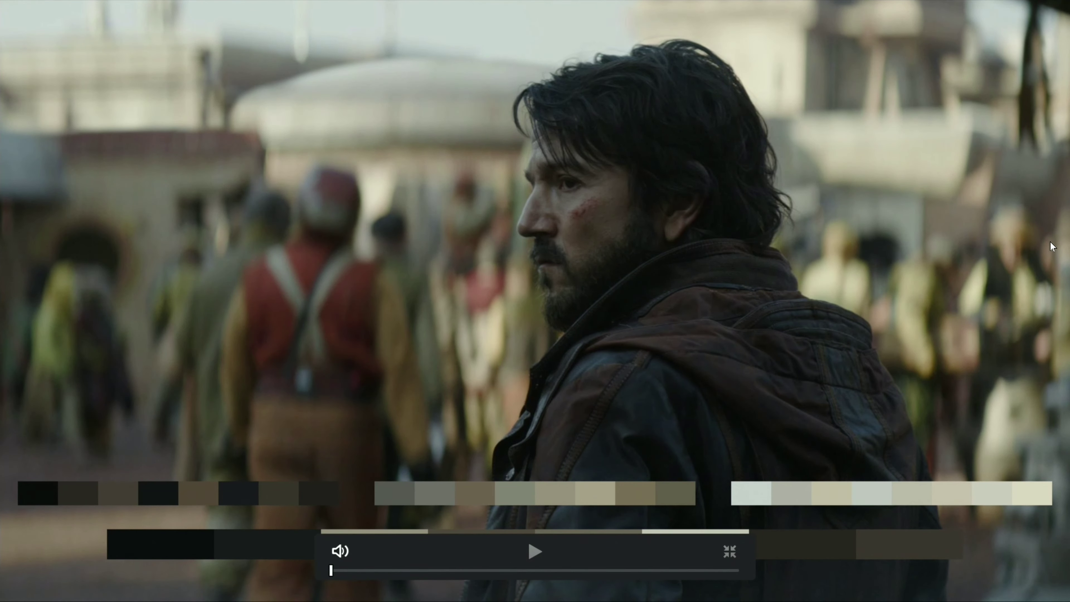
key("Escape")
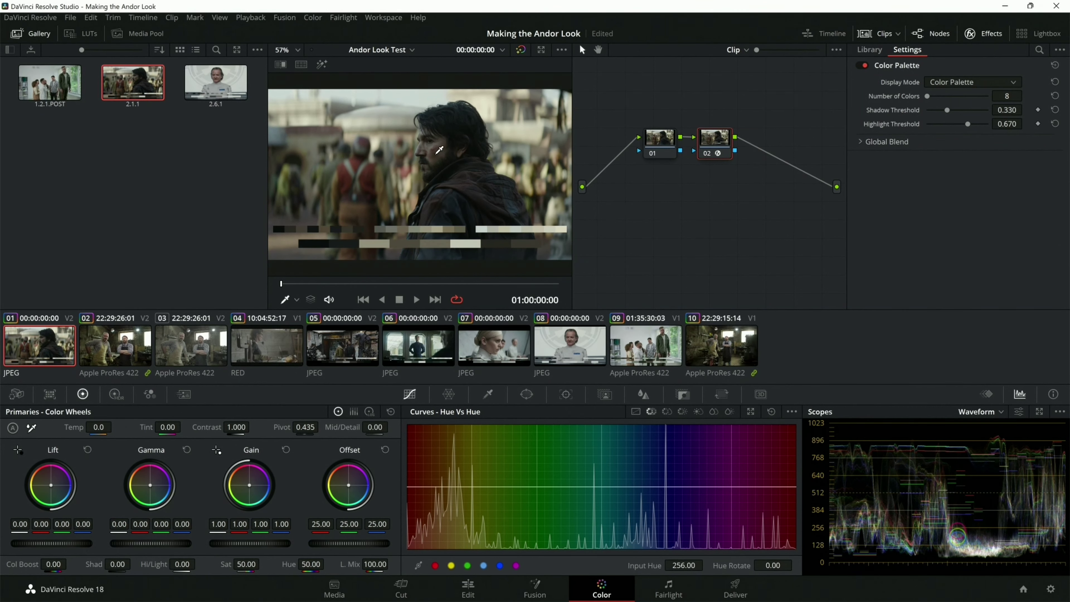
mouse_move(1011, 587)
Apply the Color Space Transform effect to the CST node of clip 03
left_click(190, 352)
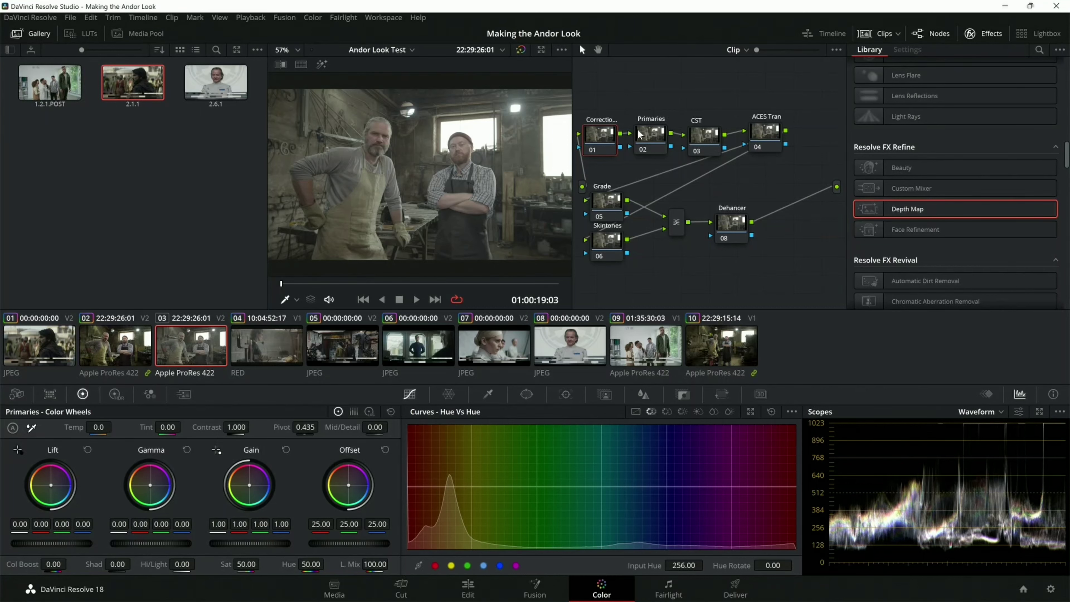
left_click(703, 143)
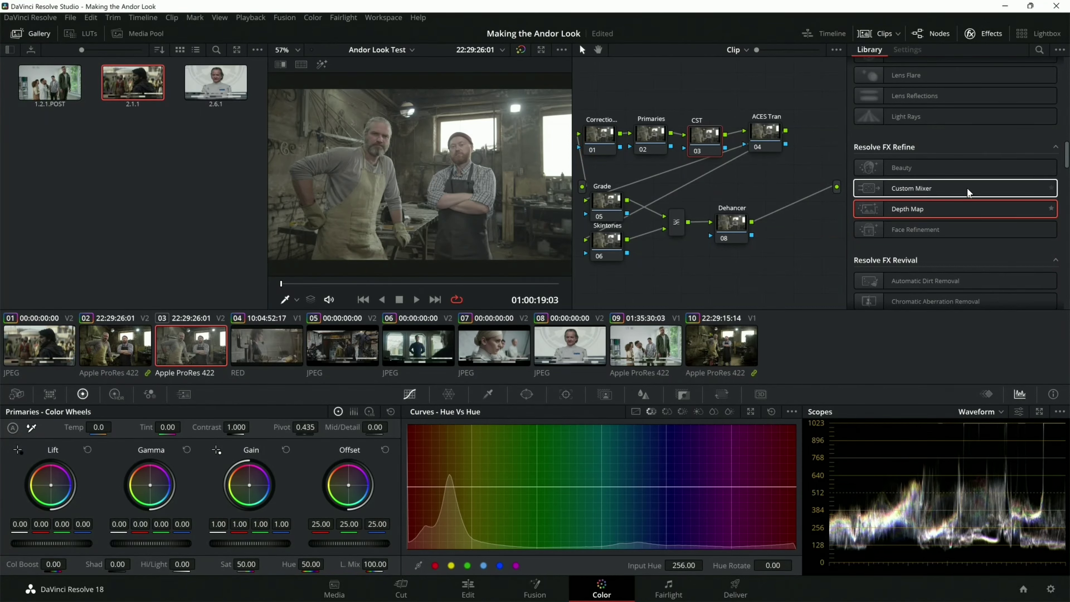
scroll(956, 201, "up", 10)
scroll(955, 211, "up", 1)
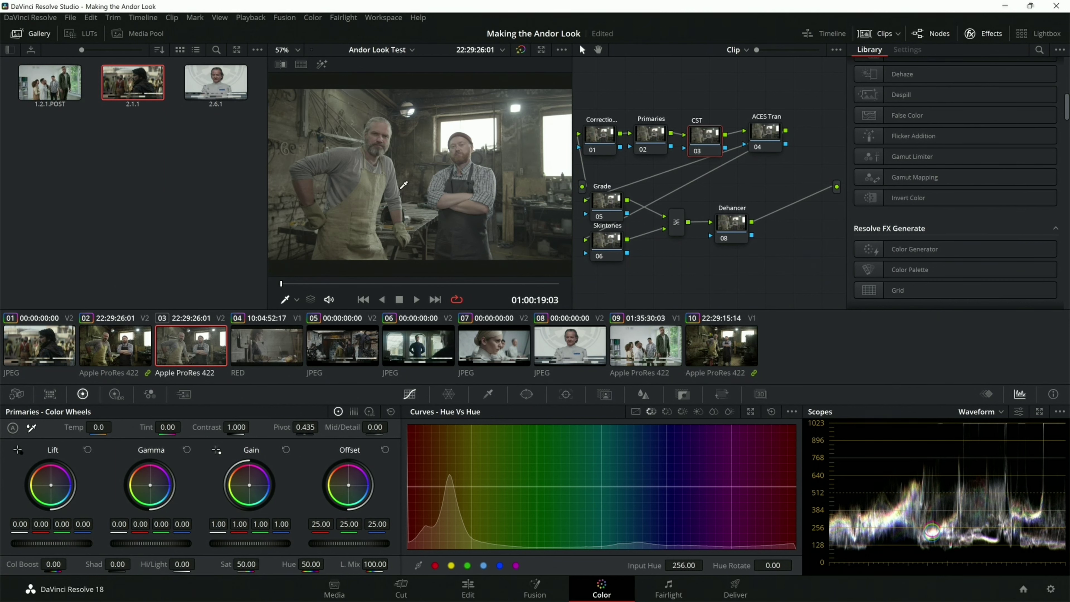
scroll(962, 212, "up", 7)
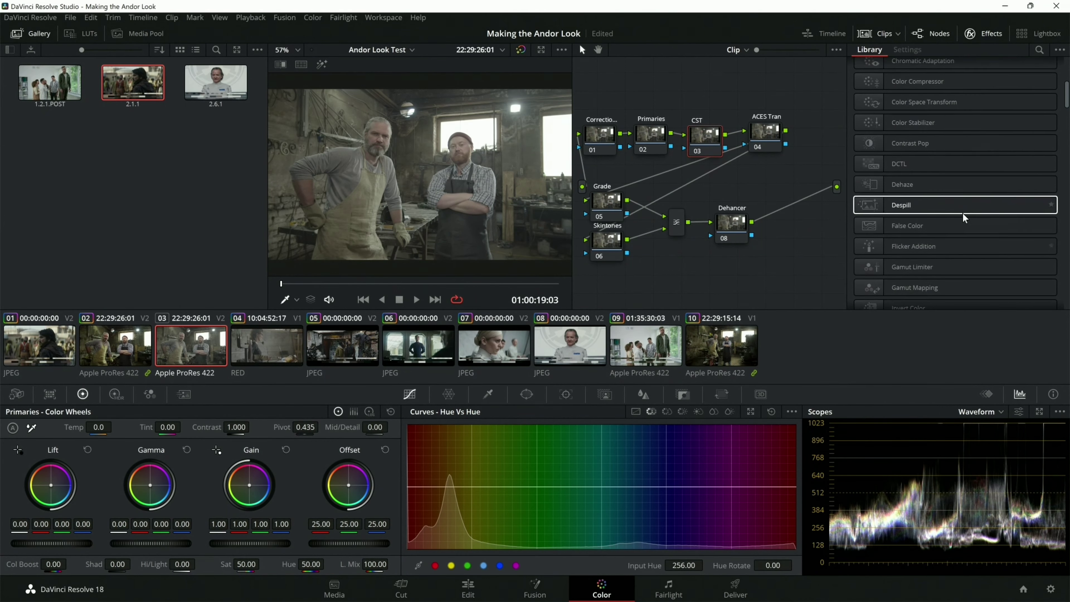
scroll(963, 216, "up", 2)
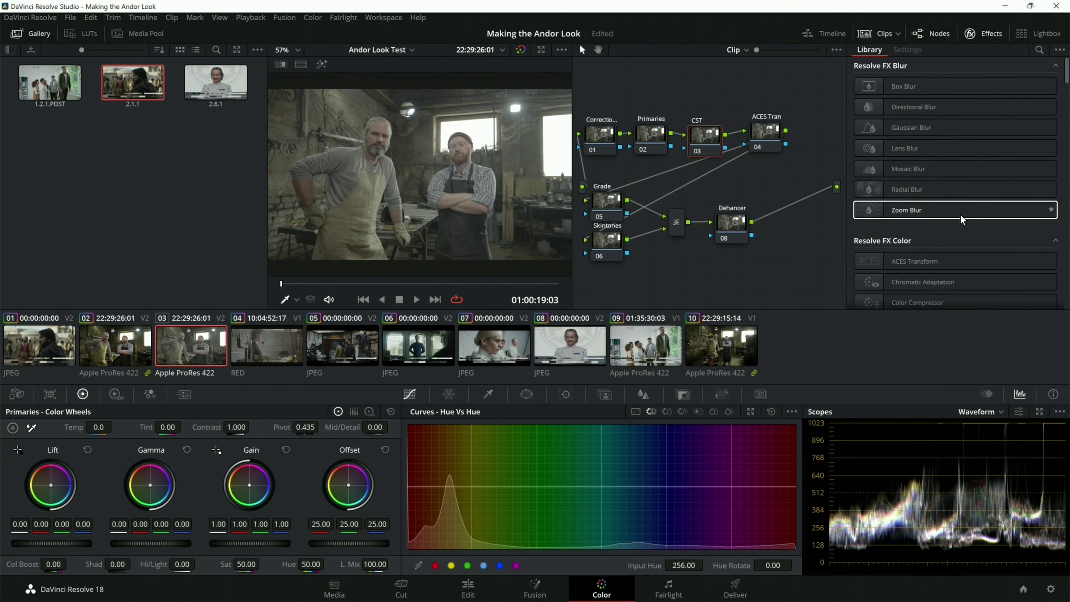
scroll(908, 248, "down", 4)
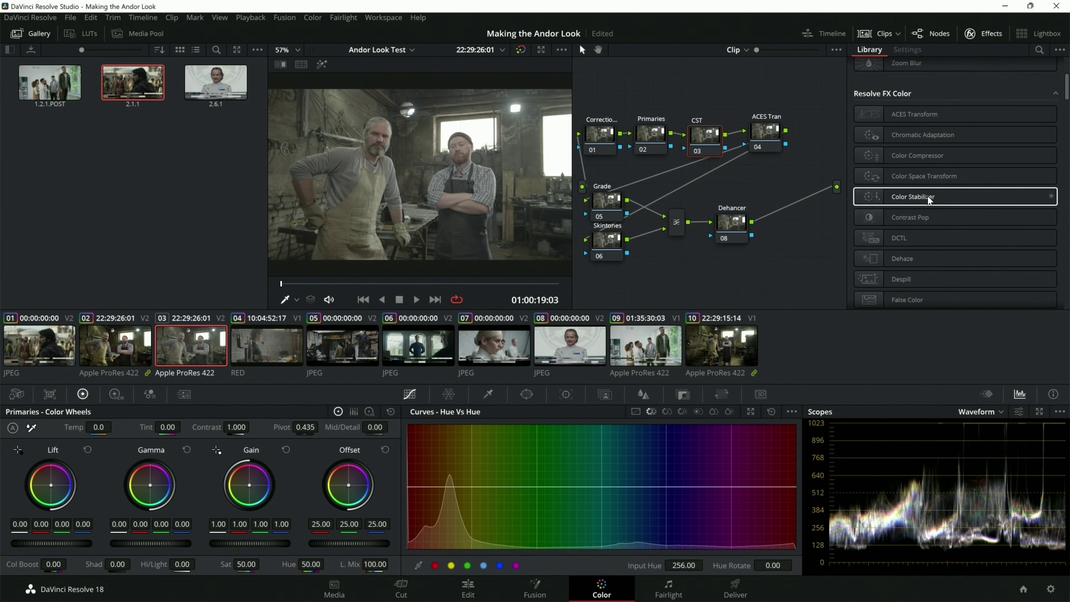
left_click_drag(934, 176, 714, 141)
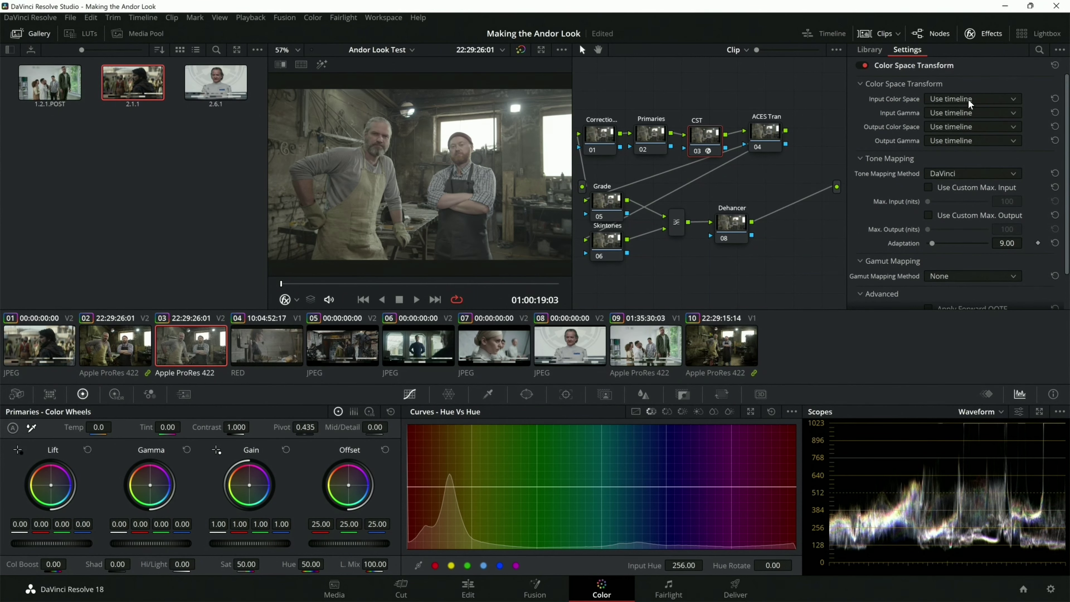
Spread the Primaries, CST and ACES Tran nodes apart in the node graph
left_click_drag(660, 138, 709, 131)
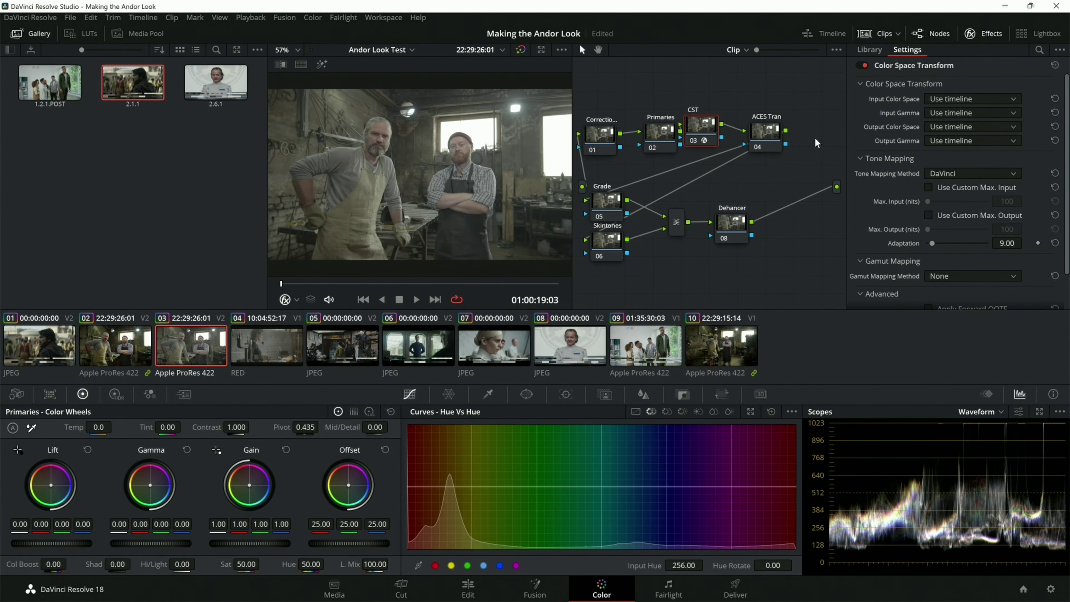
left_click_drag(776, 136, 812, 131)
left_click_drag(699, 125, 736, 127)
left_click(726, 132)
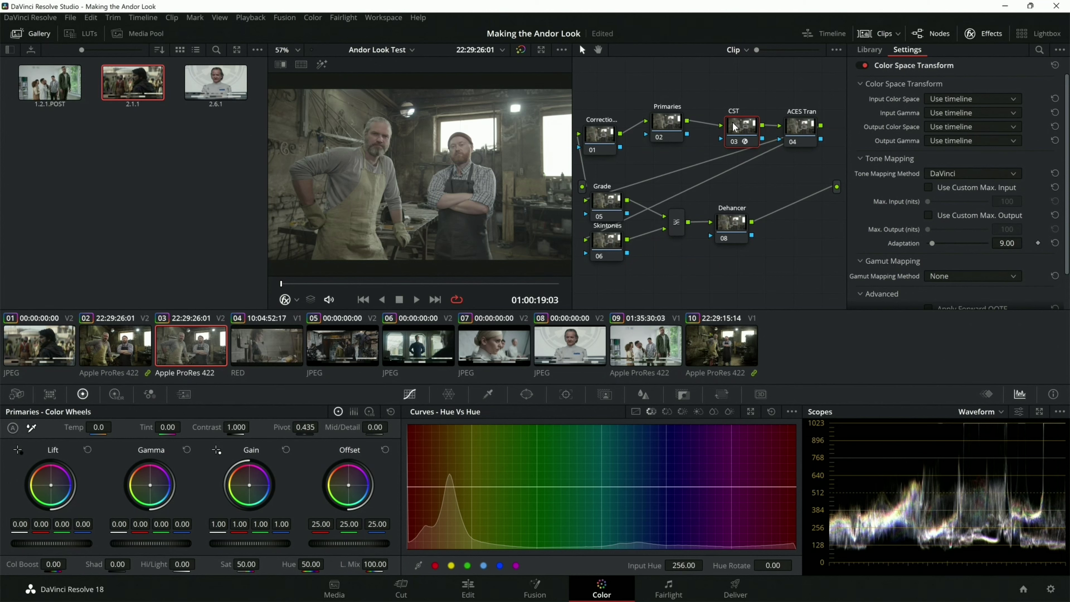
Insert a serial node before the CST node and rearrange the Primaries and new nodes to fit
key("shift+s")
left_click(668, 126)
left_click_drag(665, 119, 626, 118)
left_click_drag(709, 105, 697, 118)
left_click_drag(630, 123, 647, 107)
left_click(698, 118)
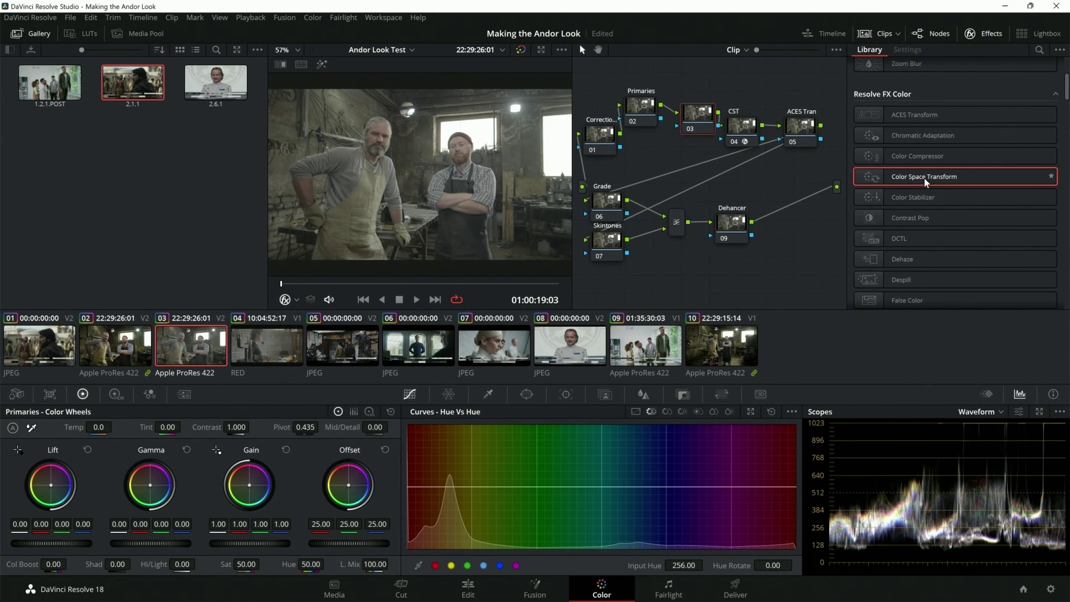
Apply a Color Space Transform to node 03 with Blackmagic Design Wide Gamut Gen 4/5 as input color space and Blackmagic Film Gen 4 input gamma
left_click_drag(916, 177, 701, 119)
left_click(952, 98)
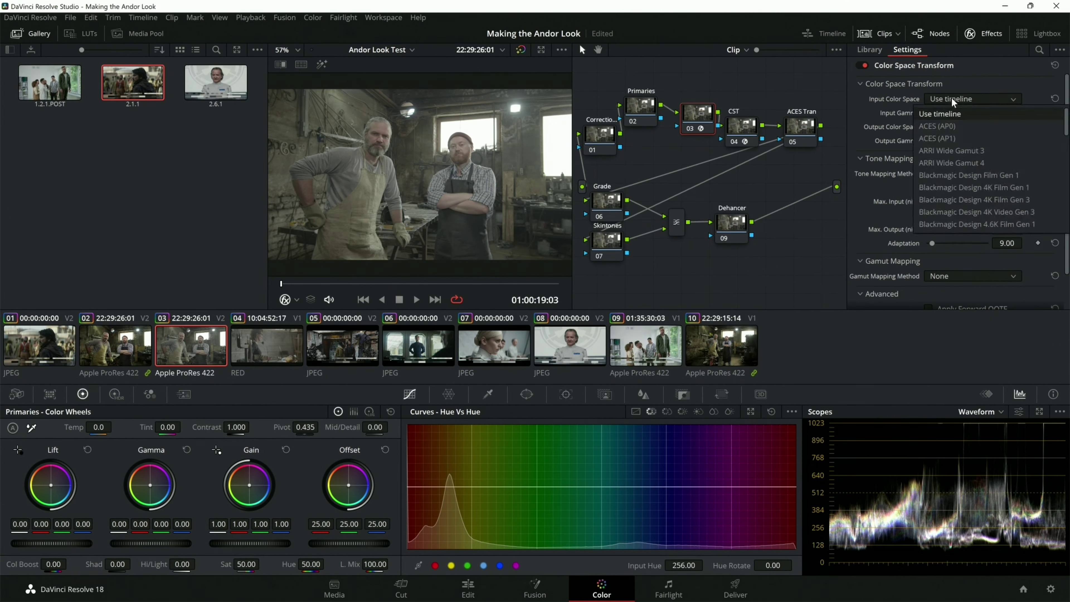
scroll(952, 181, "up", 3)
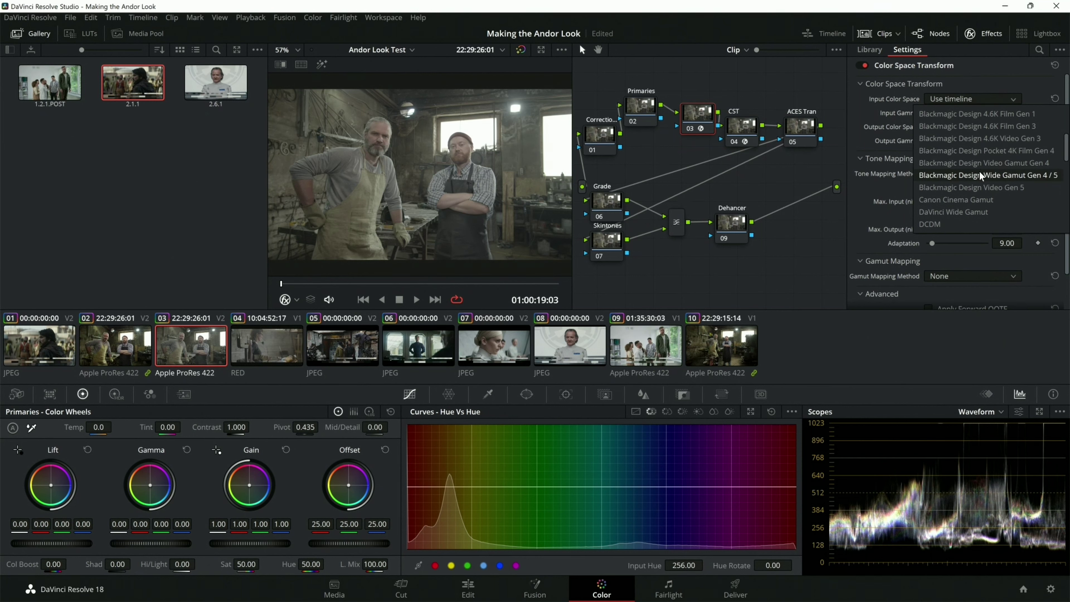
left_click(980, 173)
left_click(961, 111)
scroll(945, 179, "down", 9)
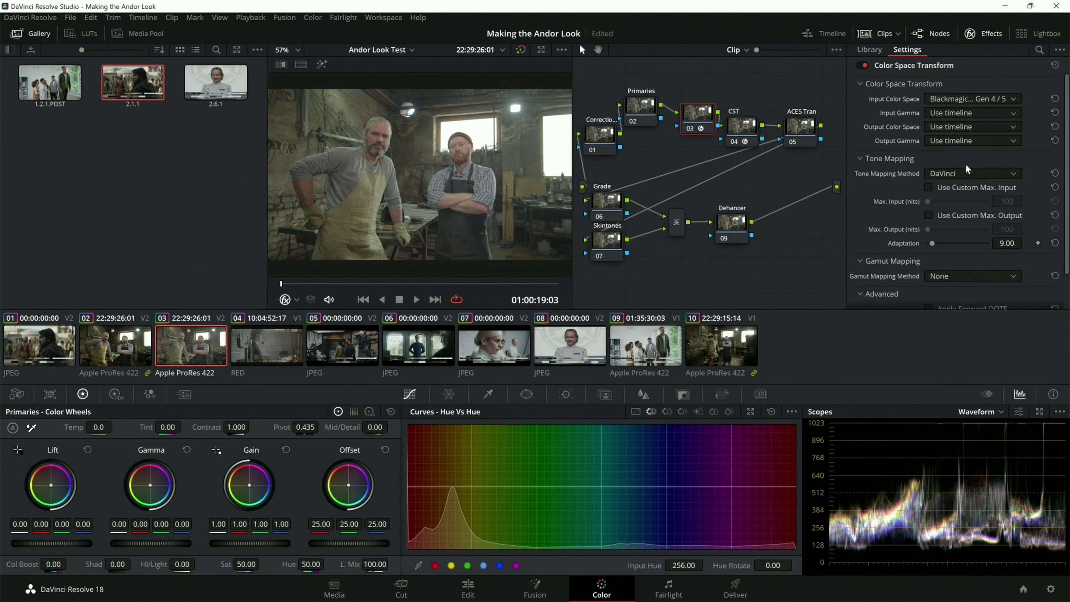
left_click(965, 163)
Set node 03's output color space to ARRI Wide Gamut 3 and its output gamma to ARRI LogC3
left_click(941, 127)
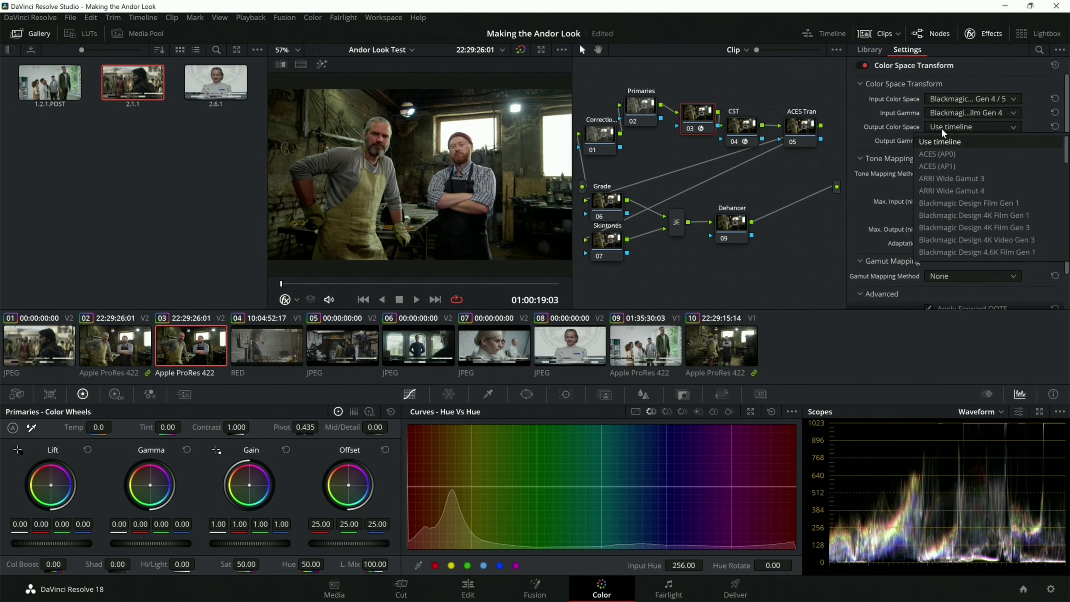
left_click(939, 179)
left_click(948, 142)
left_click(949, 204)
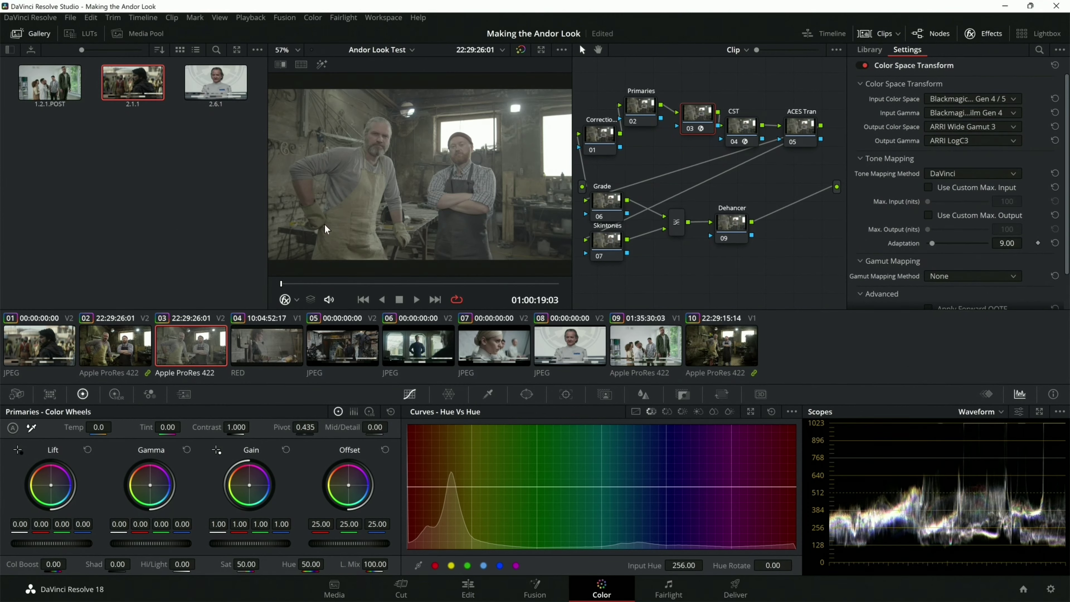
Set the CST node's input color space to ARRI Wide Gamut 3 and its input gamma to ARRI LogC3
left_click(742, 127)
left_click(998, 104)
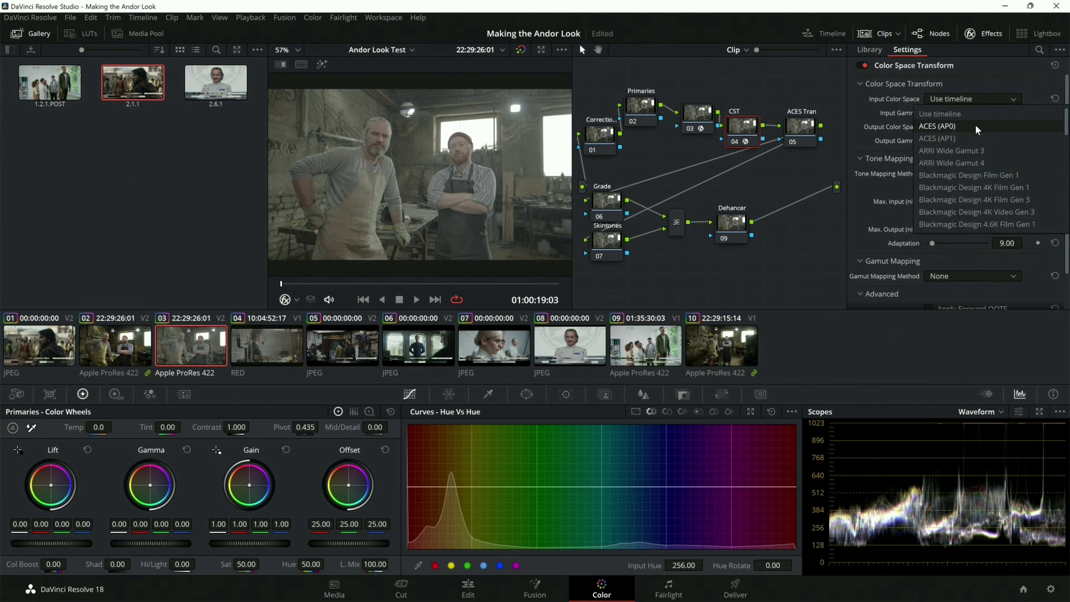
left_click(960, 154)
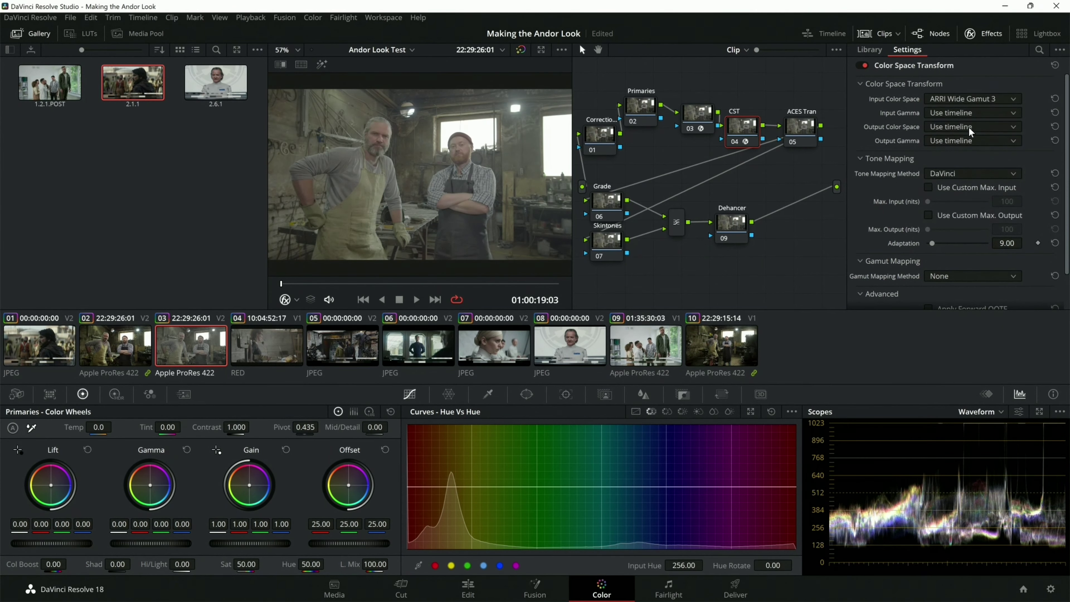
left_click(971, 110)
left_click(953, 177)
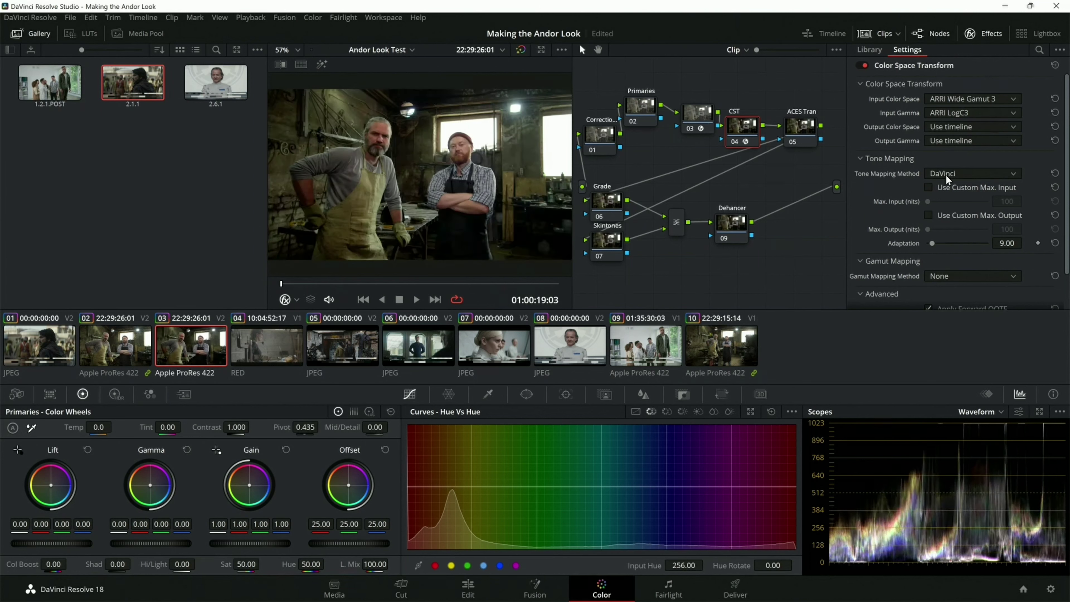
Set the CST node's output color space to ACES (AP1) and its output gamma to ACEScct
left_click(953, 127)
scroll(937, 207, "down", 5)
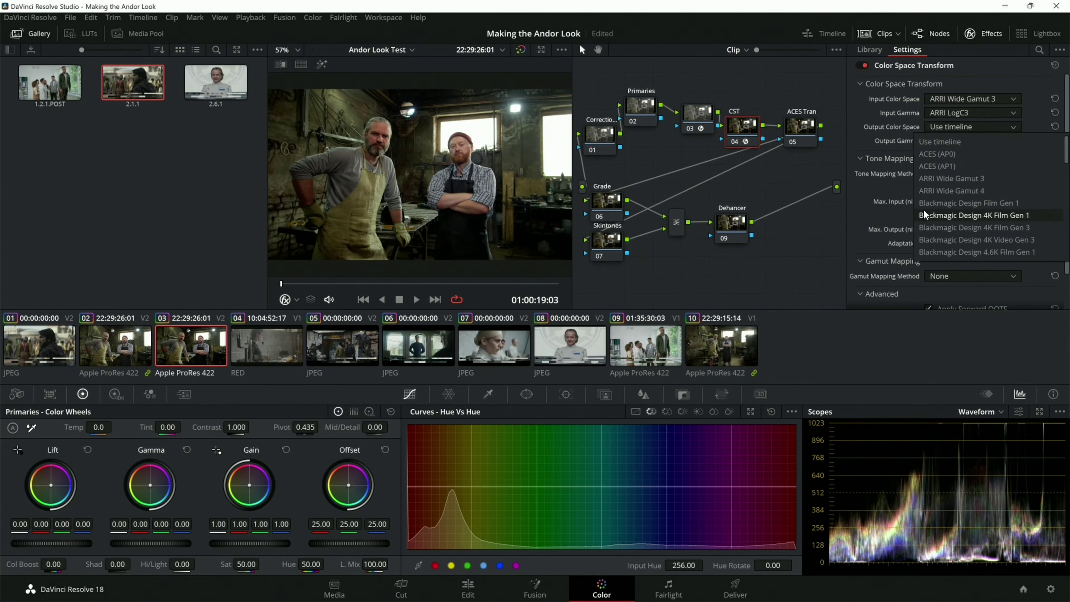
scroll(946, 214, "up", 5)
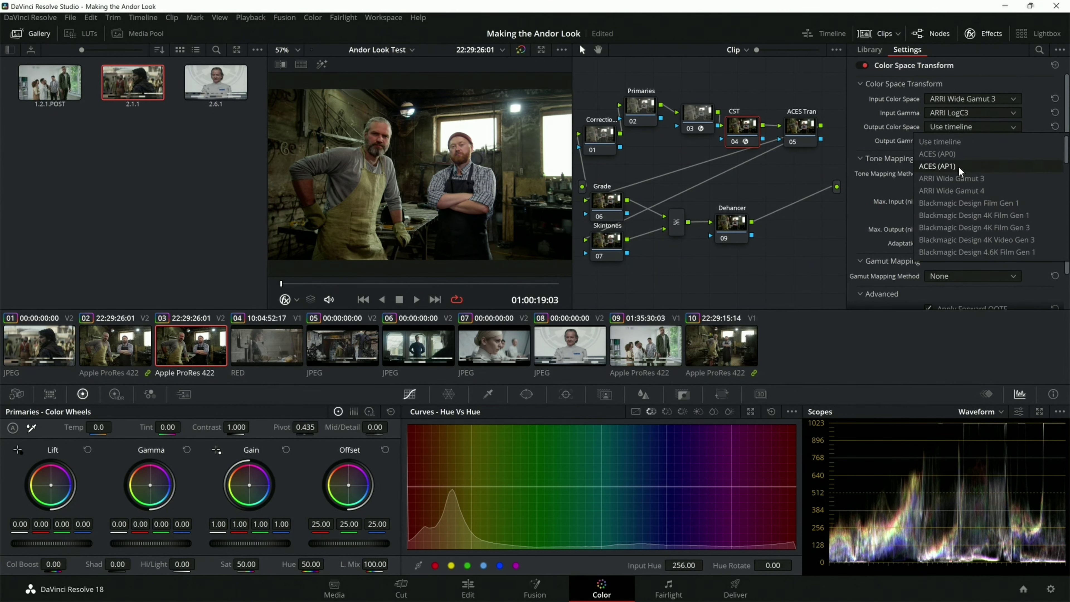
left_click(959, 165)
left_click(973, 141)
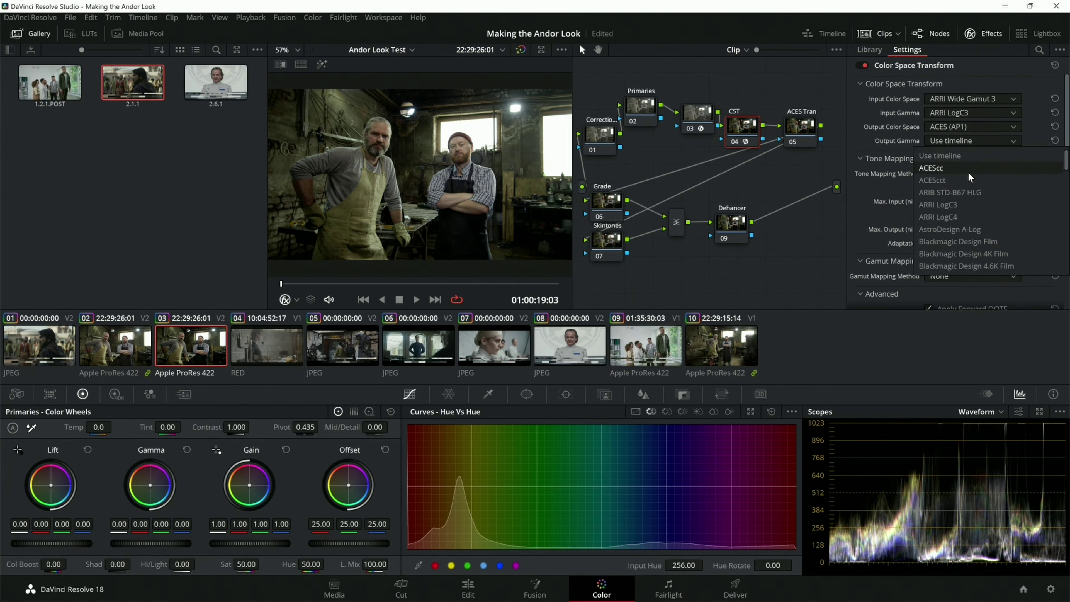
left_click(969, 185)
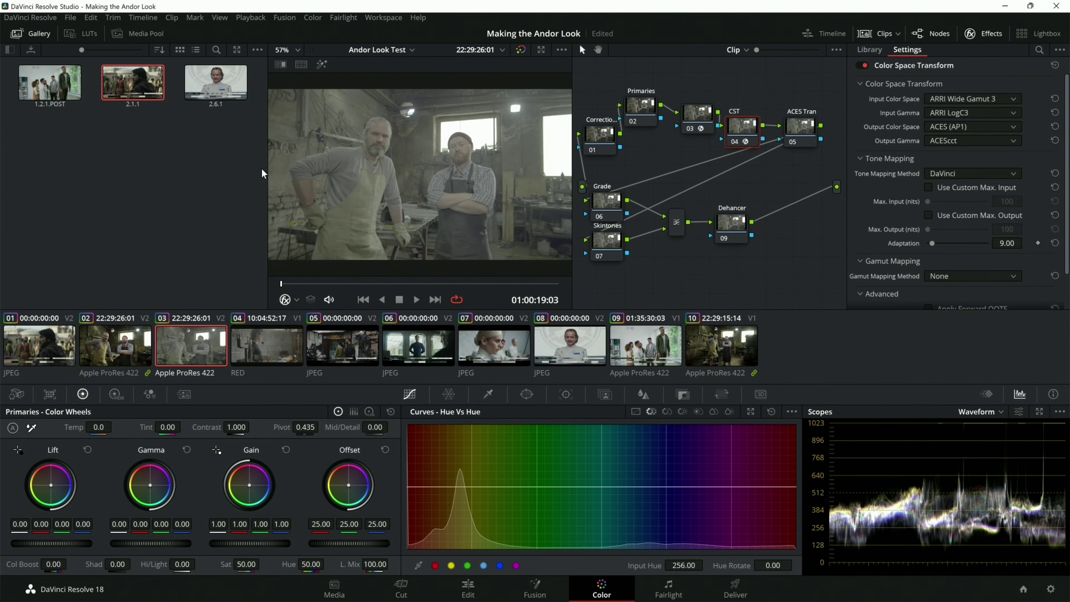
Nudge the CST node closer to the ACES Tran node and apply the ACES Transform effect to the ACES Tran node
left_click(805, 125)
left_click_drag(732, 130, 740, 124)
left_click(803, 125)
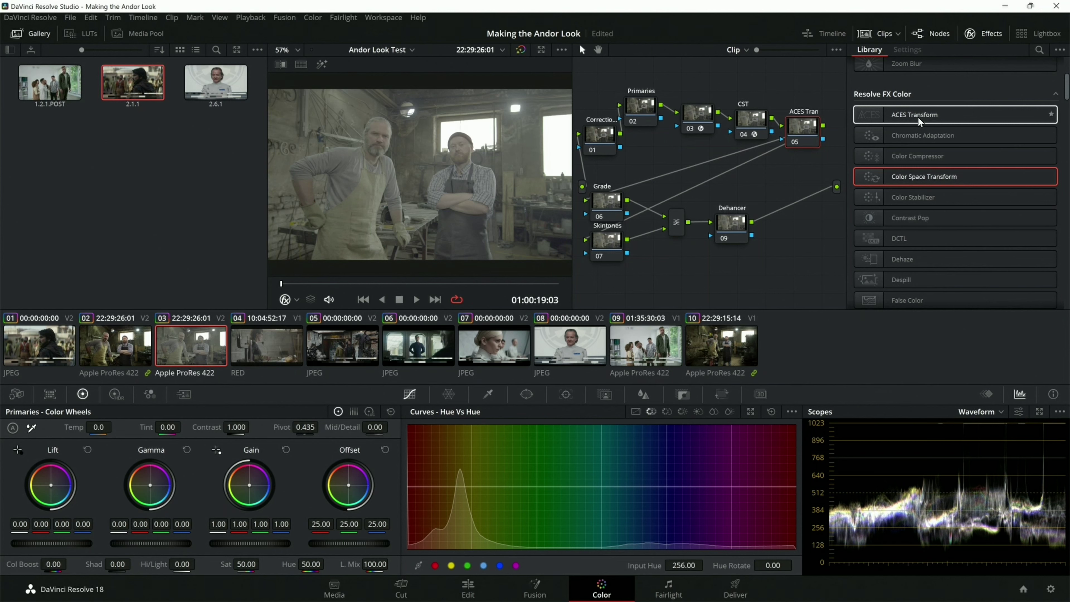
left_click_drag(918, 116, 800, 125)
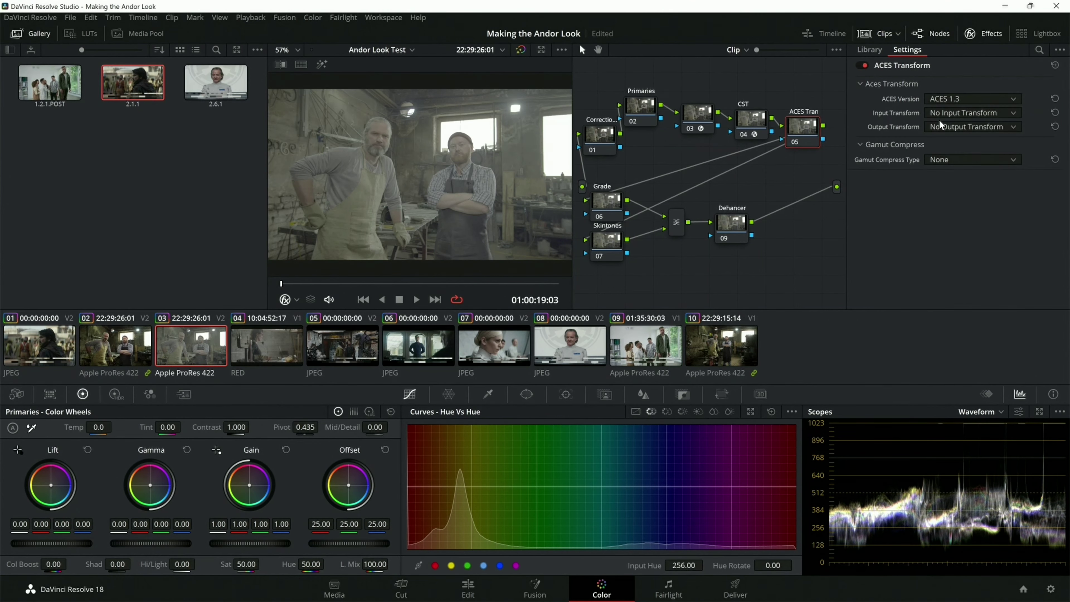
Set the ACES Transform's output transform to Rec.709 and its input transform to ACEScct - CSC
left_click(962, 127)
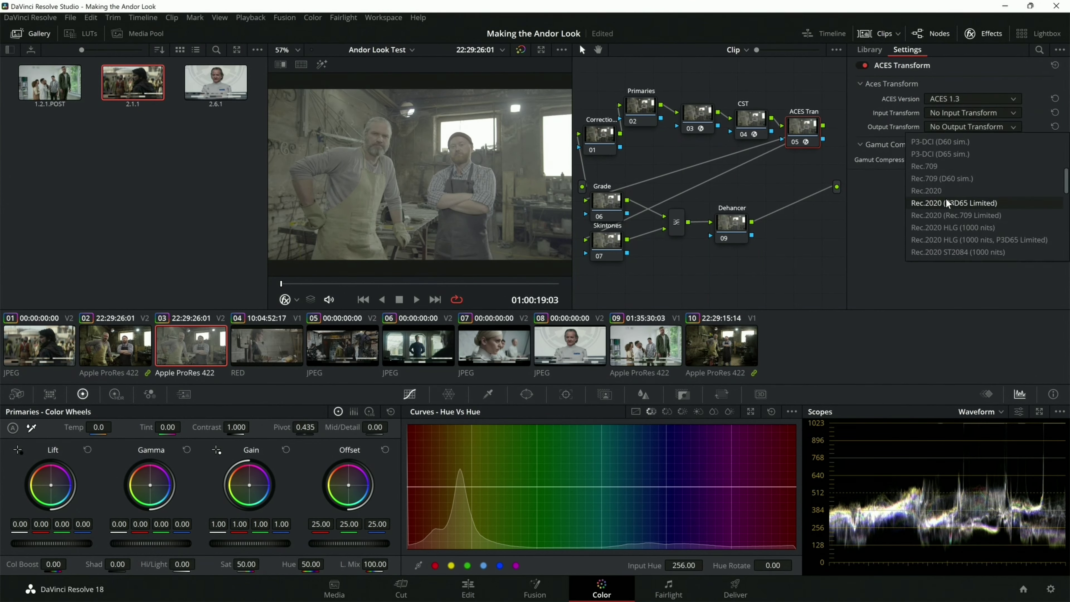
left_click(939, 167)
left_click(972, 113)
scroll(953, 175, "down", 5)
scroll(948, 186, "down", 6)
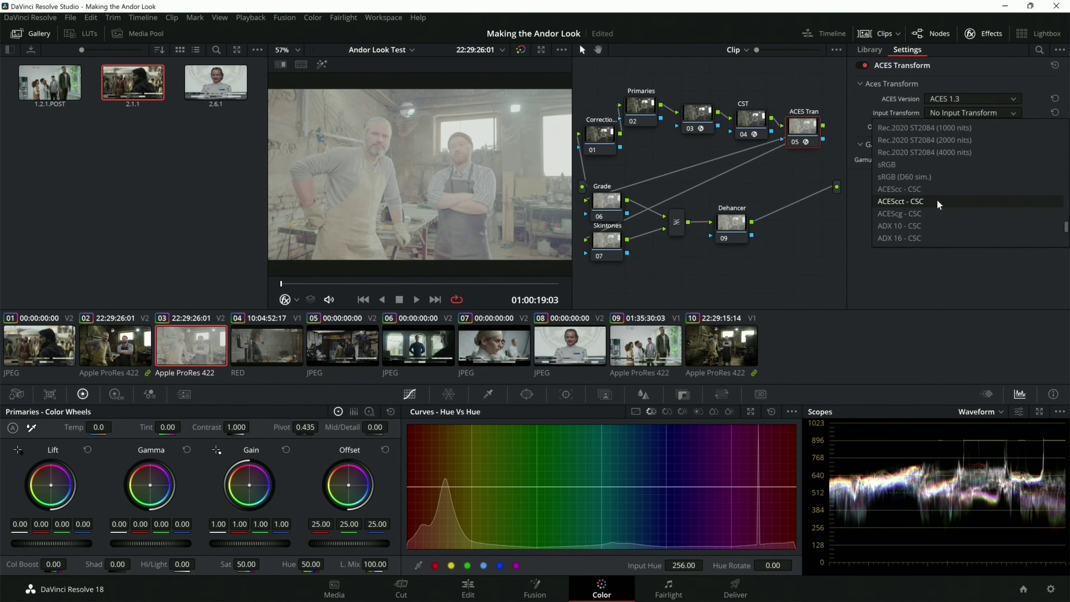
left_click(923, 202)
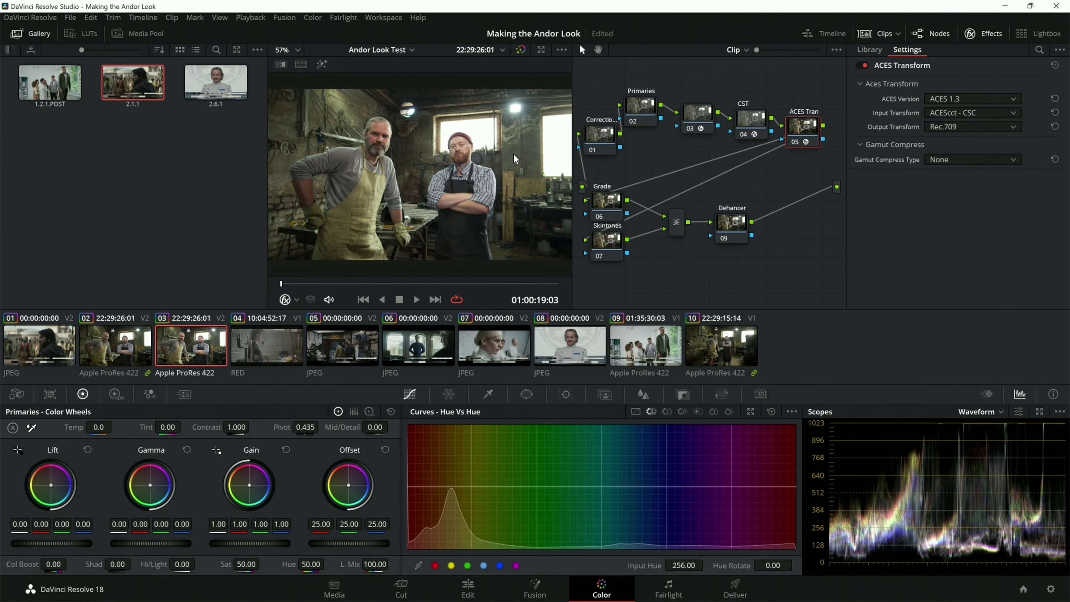
Line up the Correction and Primaries nodes in the node graph and check the converted workshop image full screen
left_click_drag(611, 134, 639, 121)
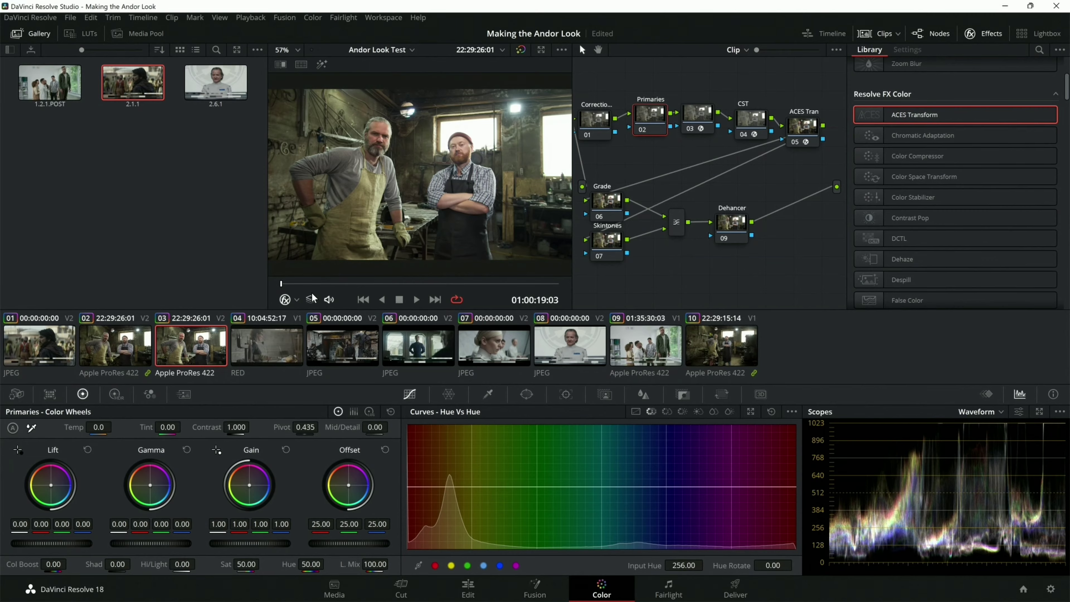
key("ctrl+f")
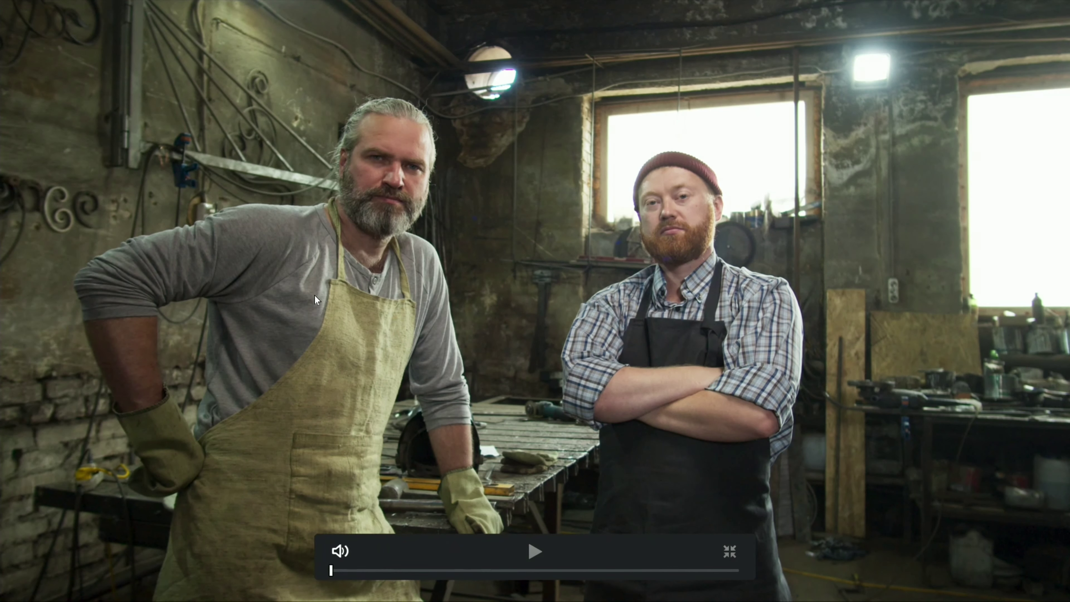
key("ctrl+f")
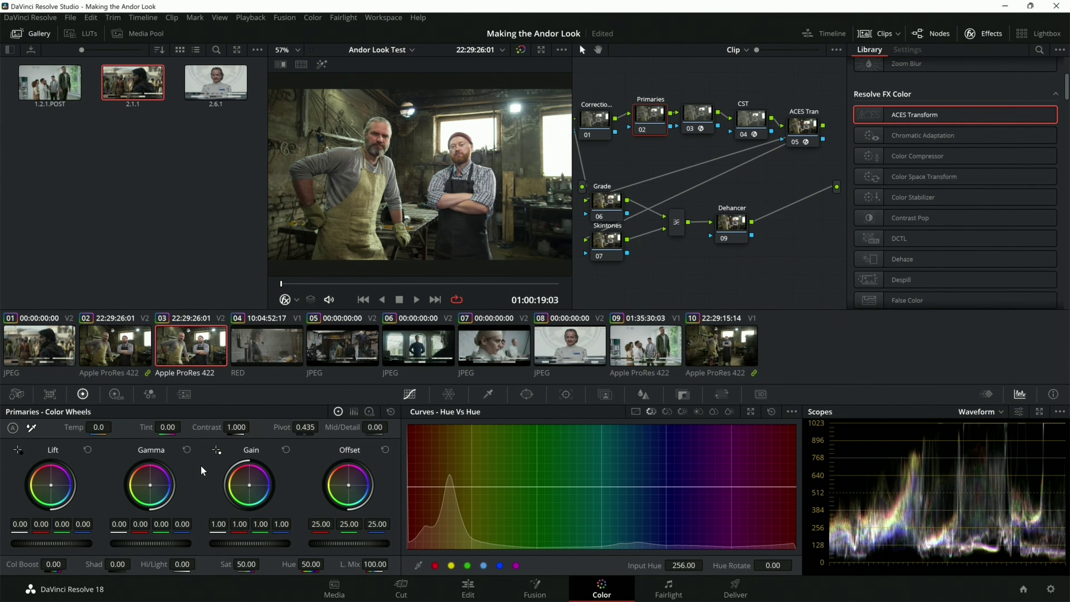
Lower the Correction node's Gain to 0.95 and Gamma to -0.01, with the viewer in color-picker mode
key("shift+Up")
left_click_drag(251, 544, 243, 544)
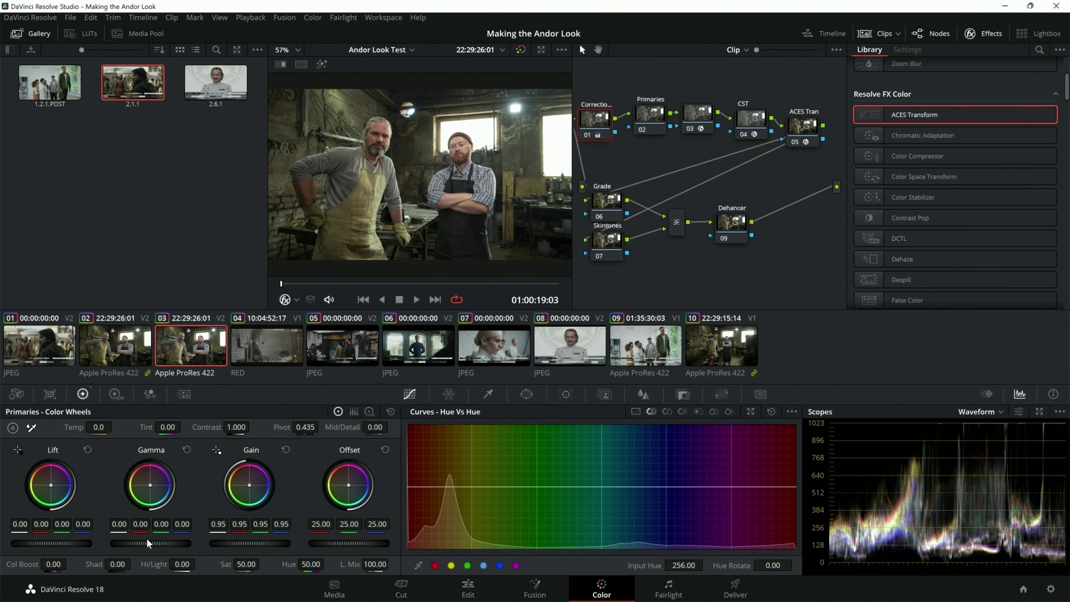
left_click(298, 300)
left_click(307, 333)
left_click_drag(151, 543, 143, 543)
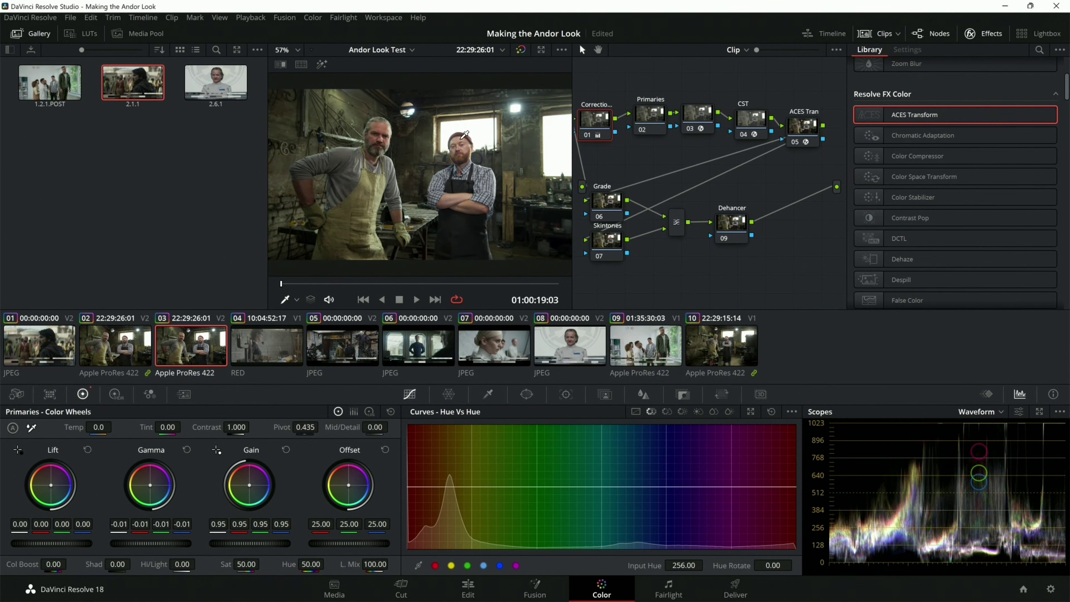
Set the Correction node's Contrast to 0.934, Pivot to 0.301 and Lift to -0.01, and check the image full screen
left_click_drag(261, 427, 253, 428)
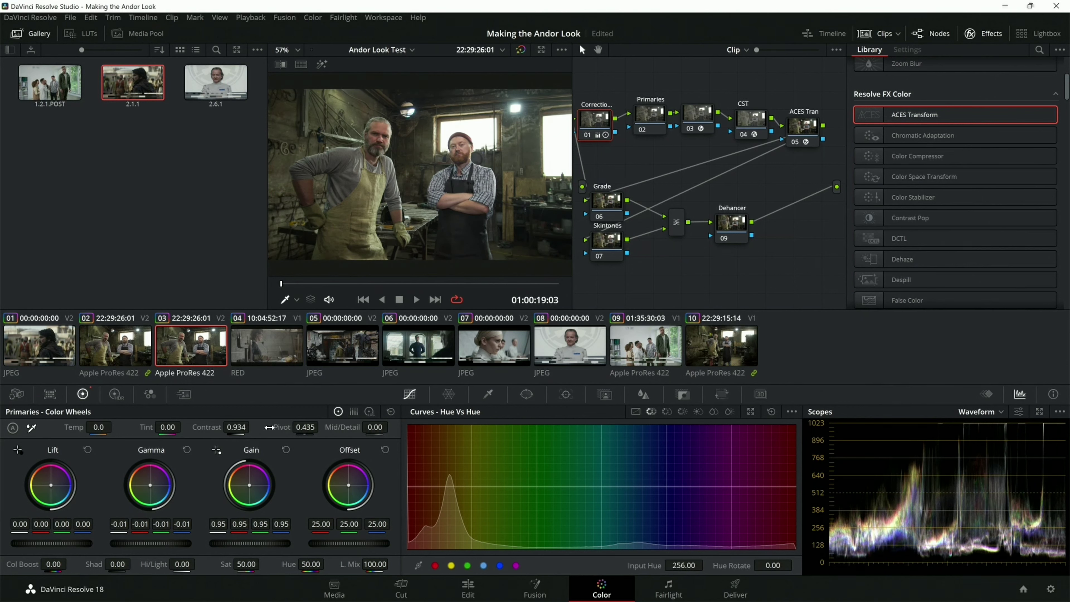
left_click_drag(321, 427, 302, 427)
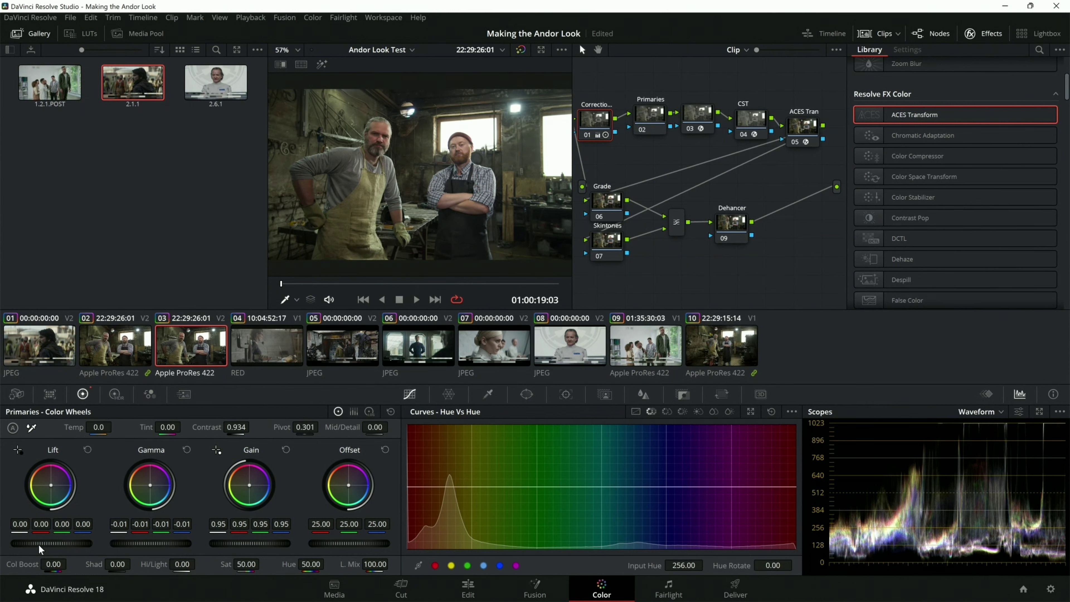
left_click_drag(50, 544, 42, 544)
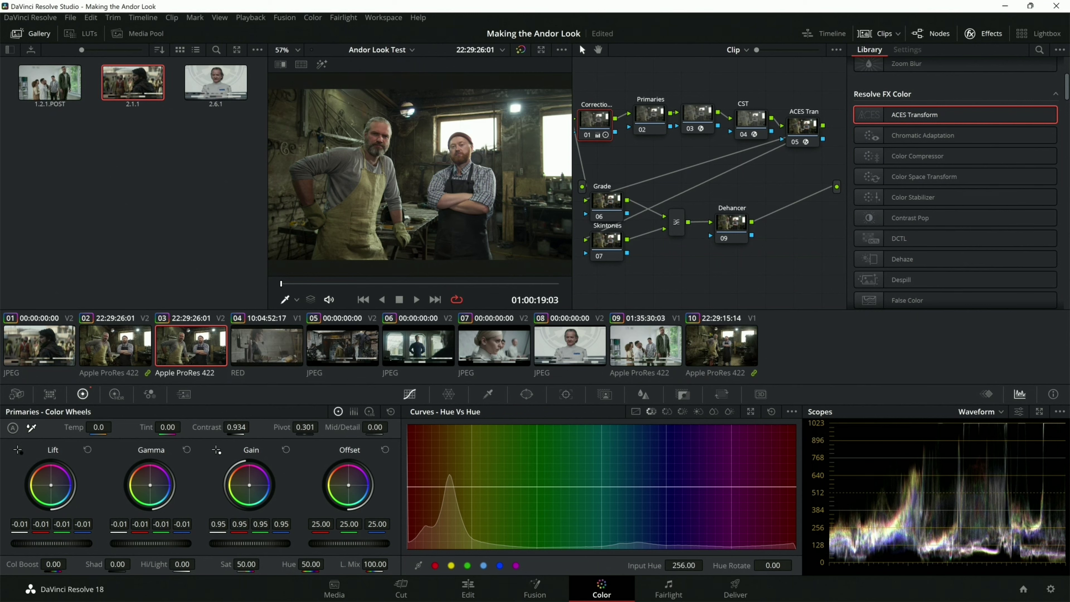
key("ctrl+f")
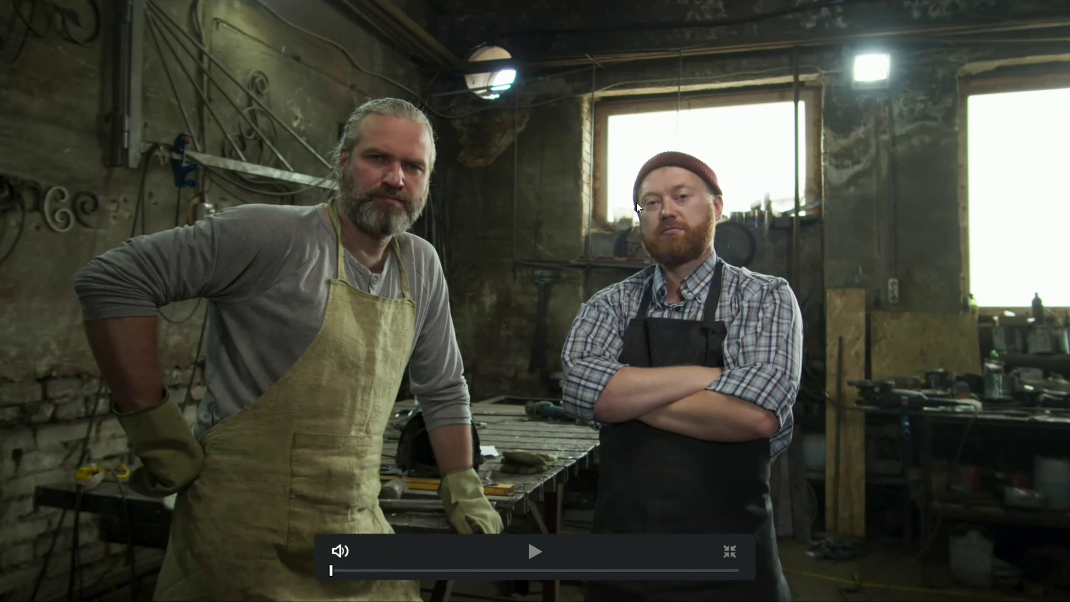
key("ctrl+f")
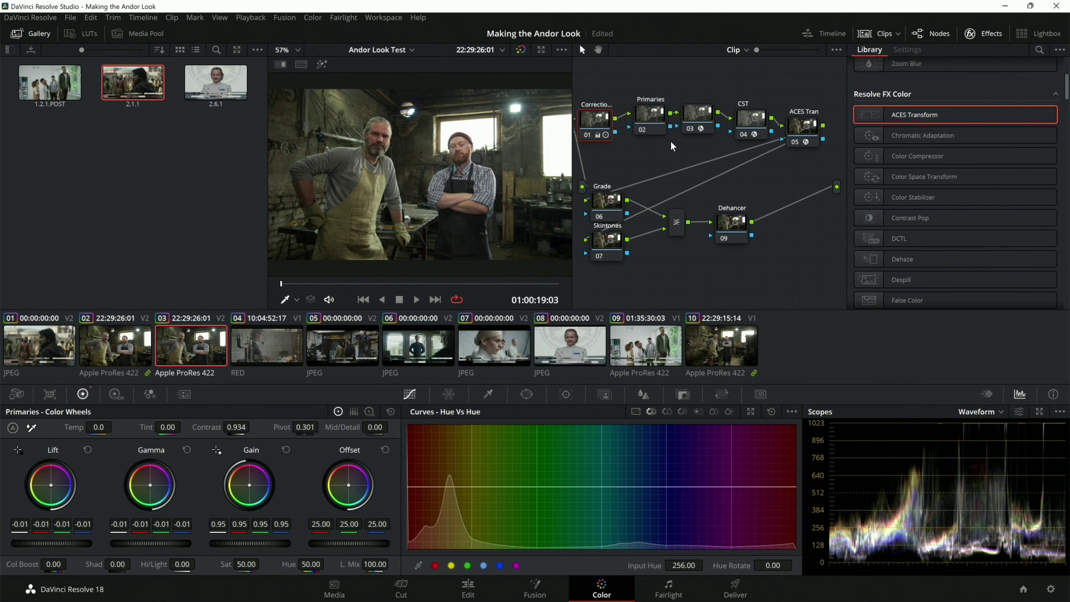
Compare the reference frame in clip 01 with workshop clips 10 and 03 on the vectorscope
left_click(43, 350)
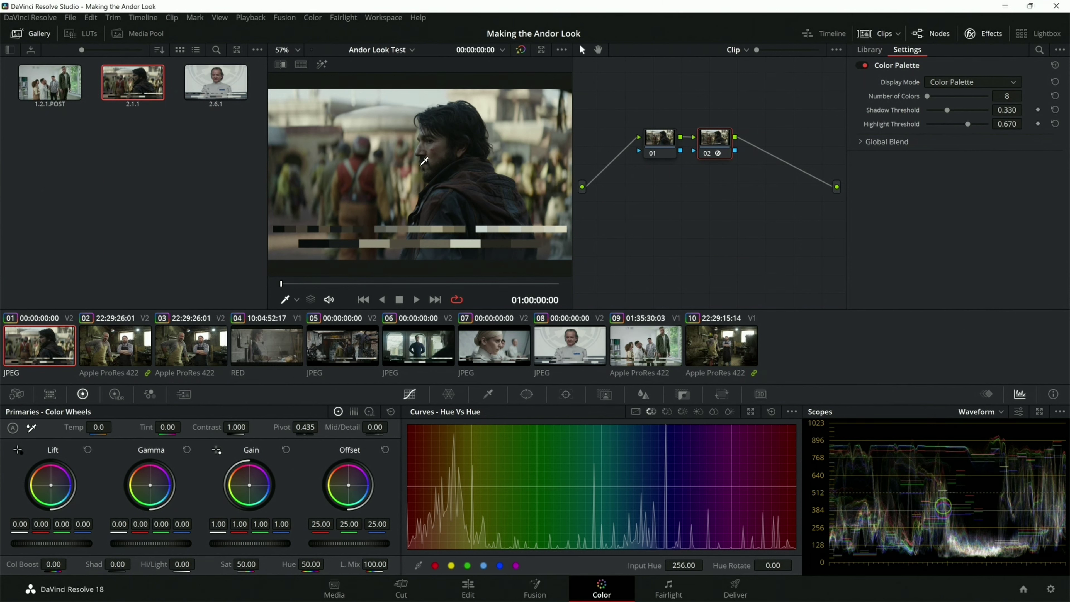
left_click(980, 411)
left_click(986, 450)
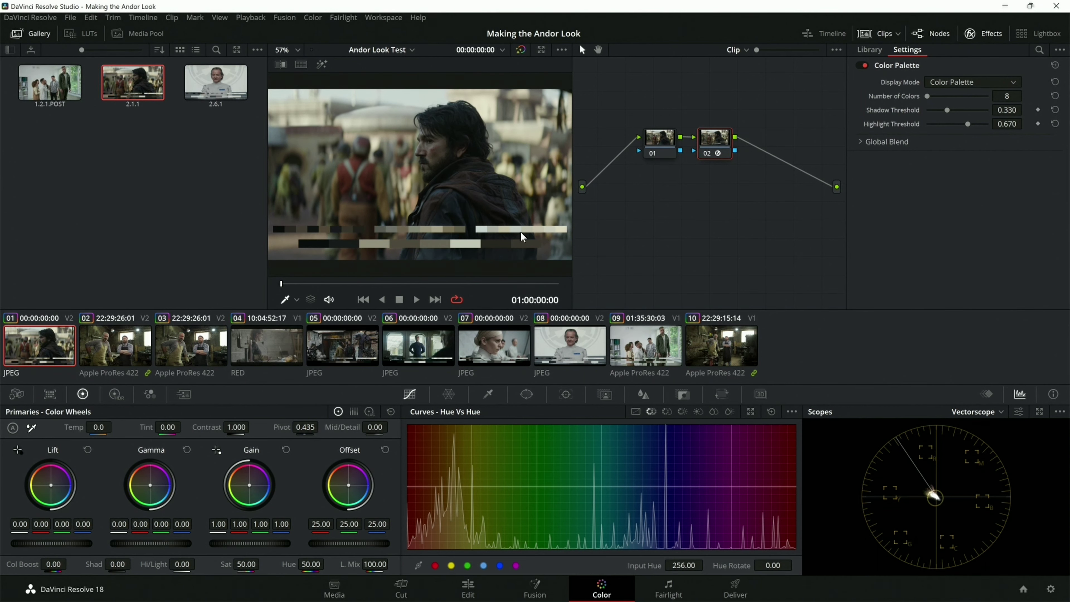
key("ctrl+f")
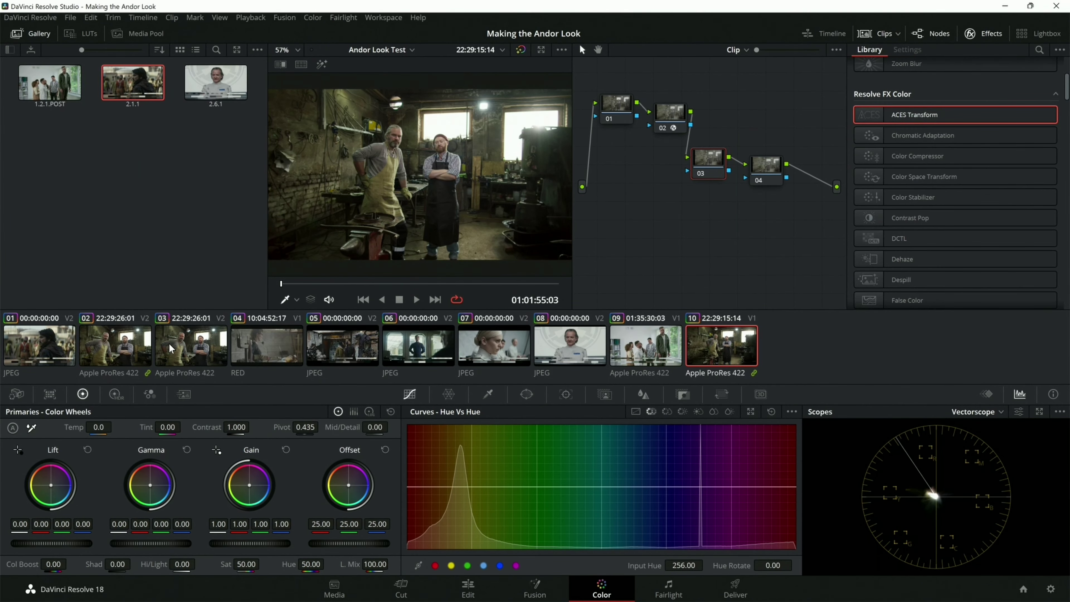
left_click(172, 349)
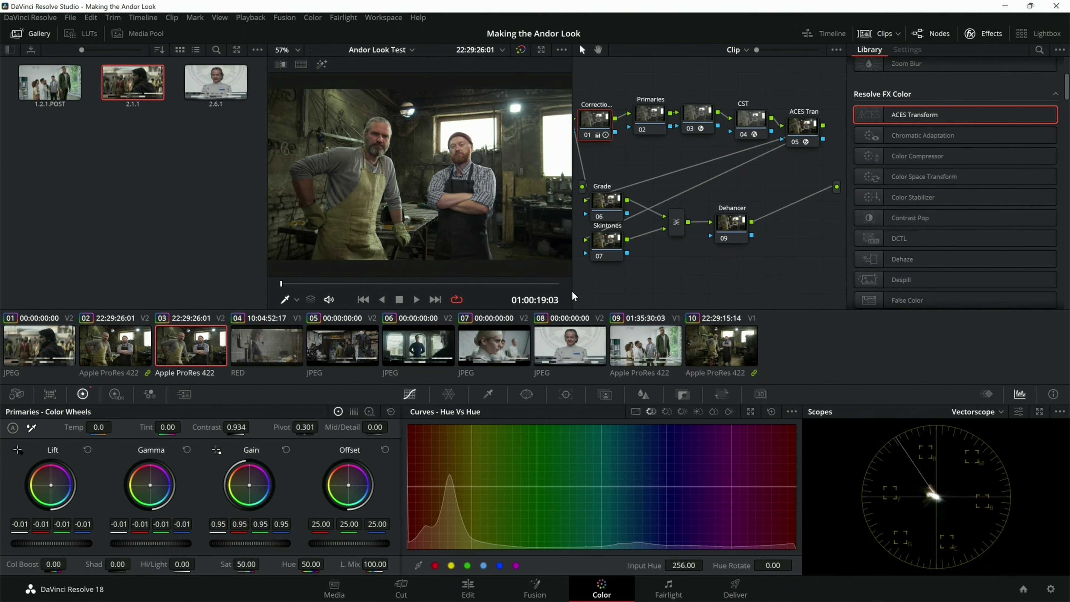
Try shifting the Correction node's red and blue Offset, with blue at 24.60, and reset the Offset wheel
scroll(499, 191, "up", 5)
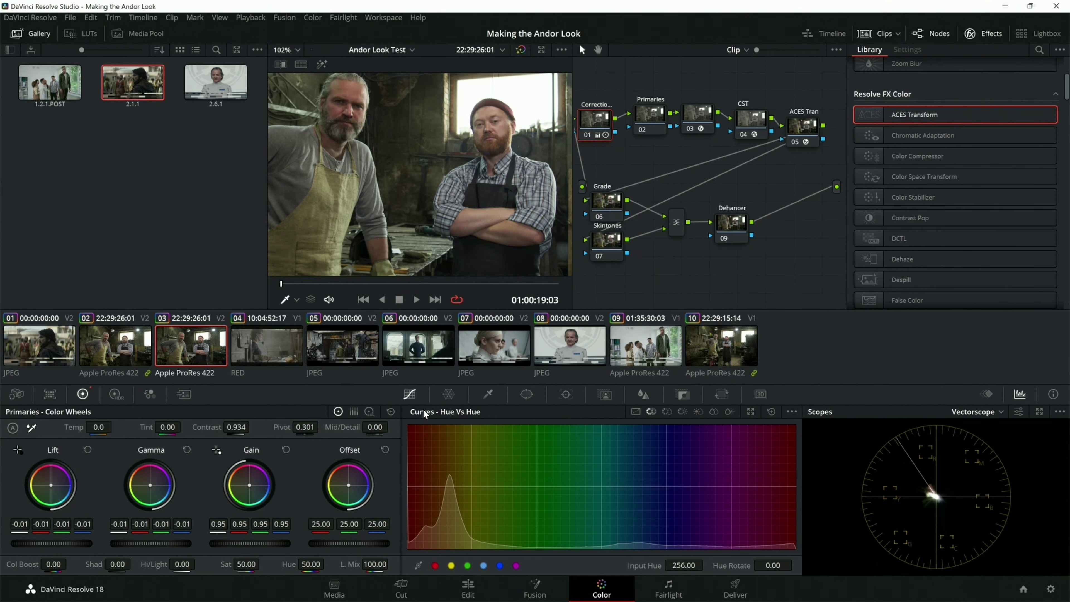
scroll(378, 203, "down", 4)
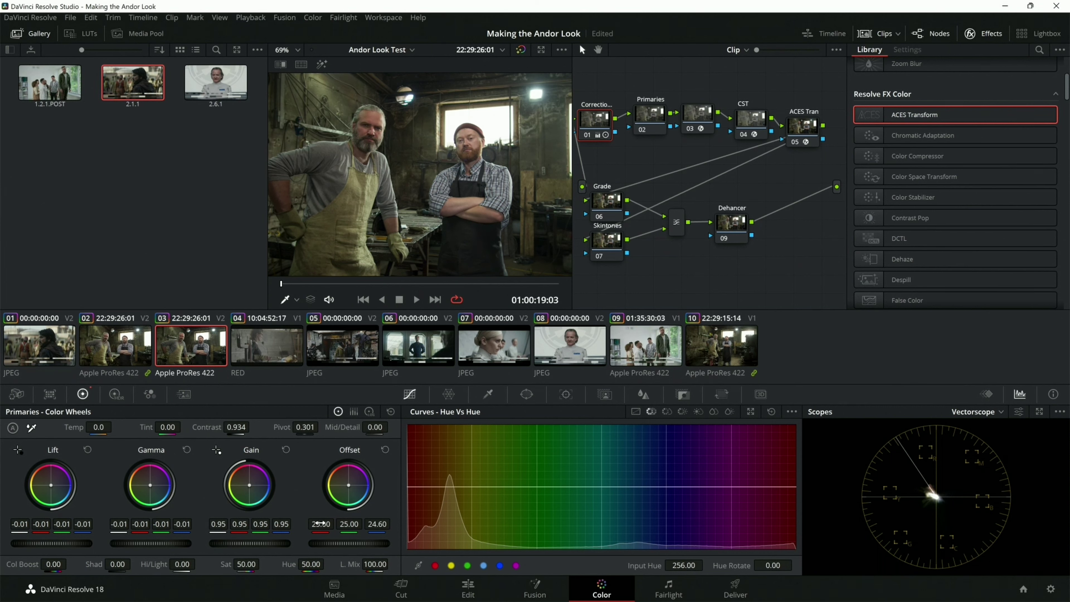
left_click_drag(321, 524, 318, 524)
left_click(384, 449)
Insert a serial node between the Correction and Primaries nodes and show the HDR color wheels for it
left_click_drag(643, 111, 657, 104)
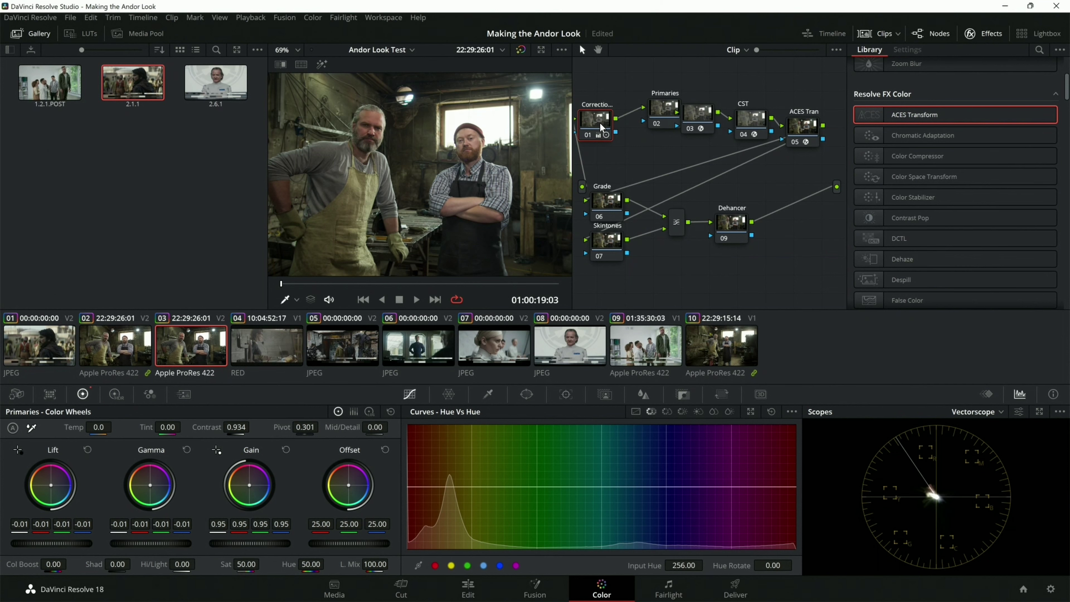
key("alt+s")
left_click(116, 394)
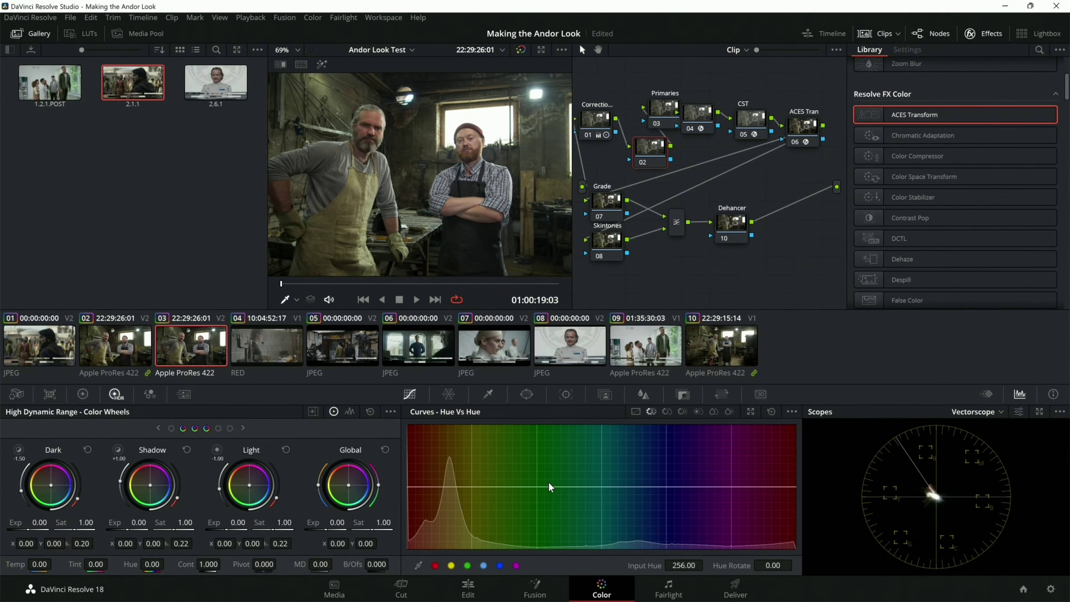
Override the timeline's color space and gamma for node 02's HDR color wheels
left_click(392, 412)
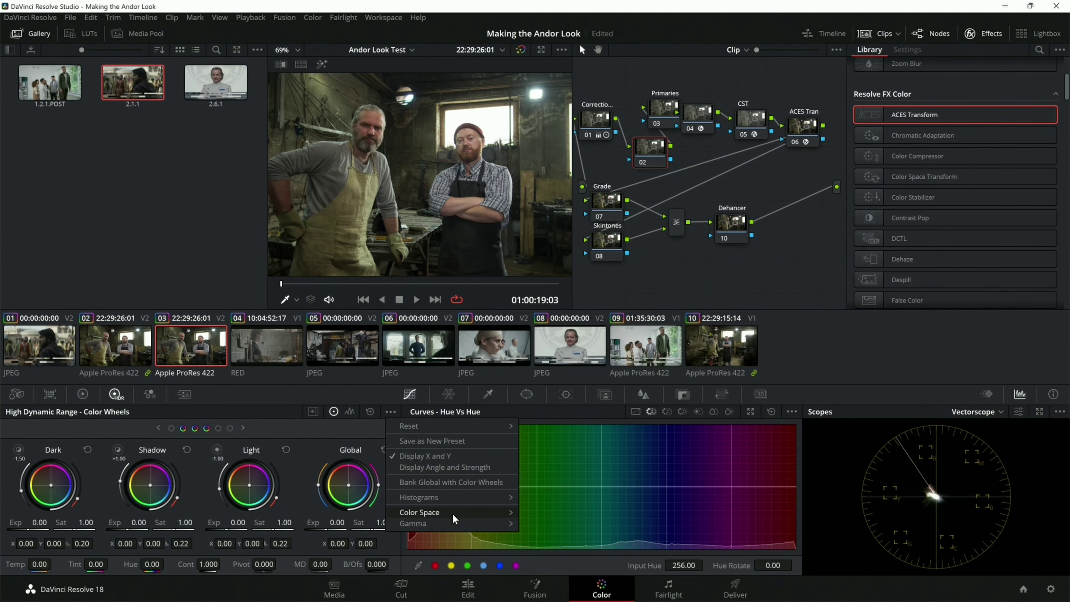
mouse_move(453, 512)
left_click(610, 278)
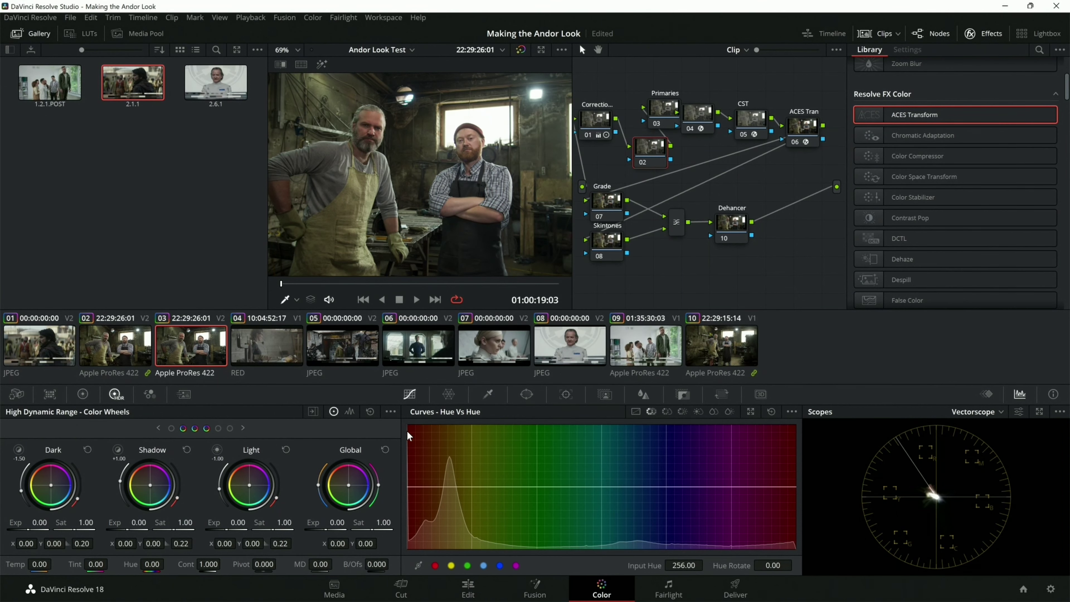
left_click(392, 412)
mouse_move(429, 524)
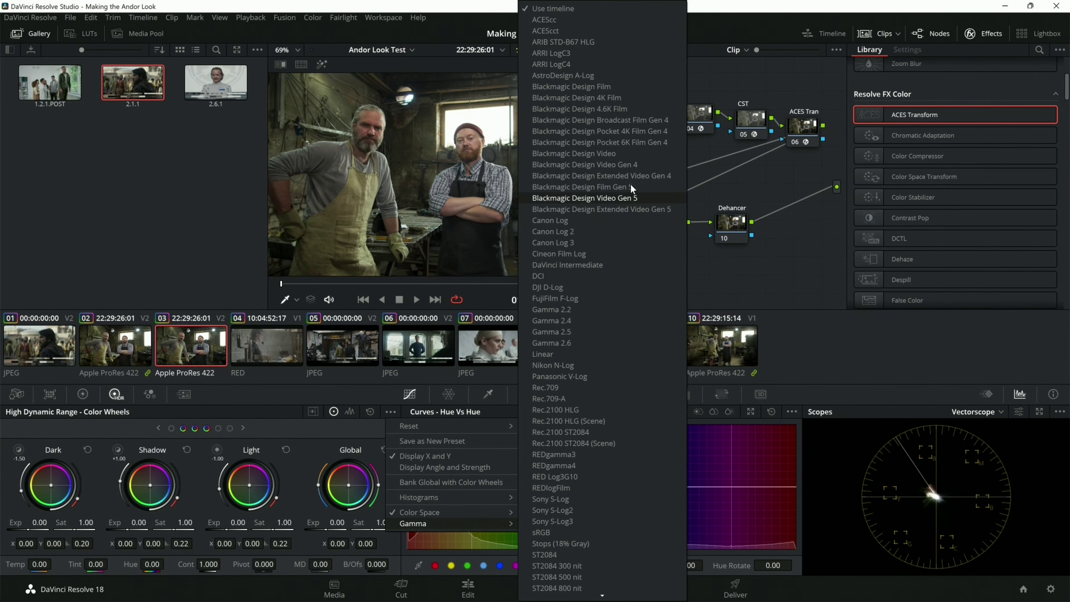
left_click(641, 143)
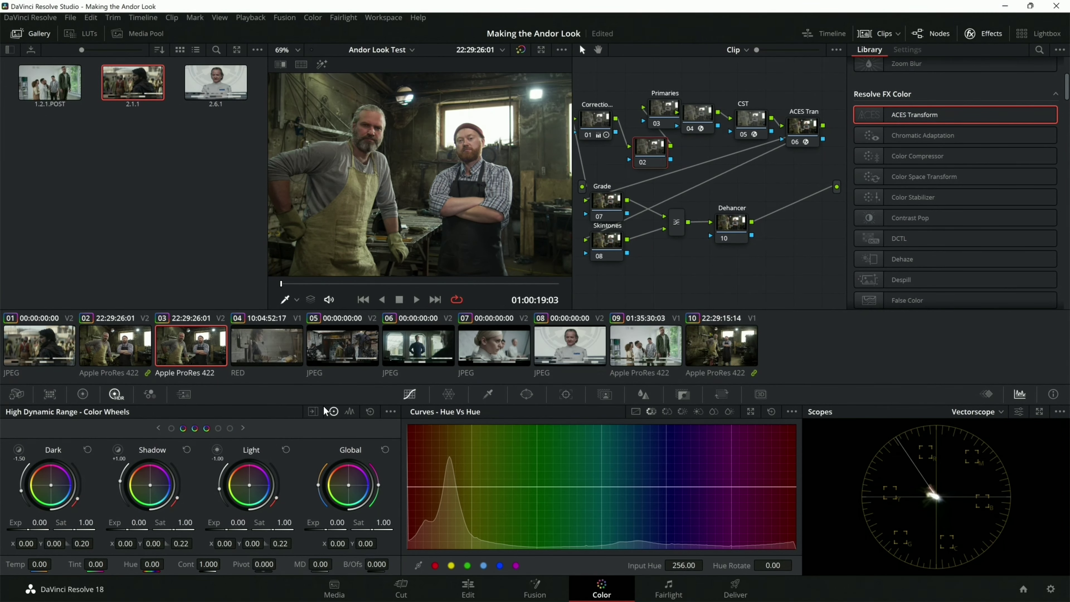
Show the HDR zones and the waveform scope, and lower node 02's Highlight exposure to -0.30
left_click(315, 411)
left_click(219, 428)
left_click(217, 450)
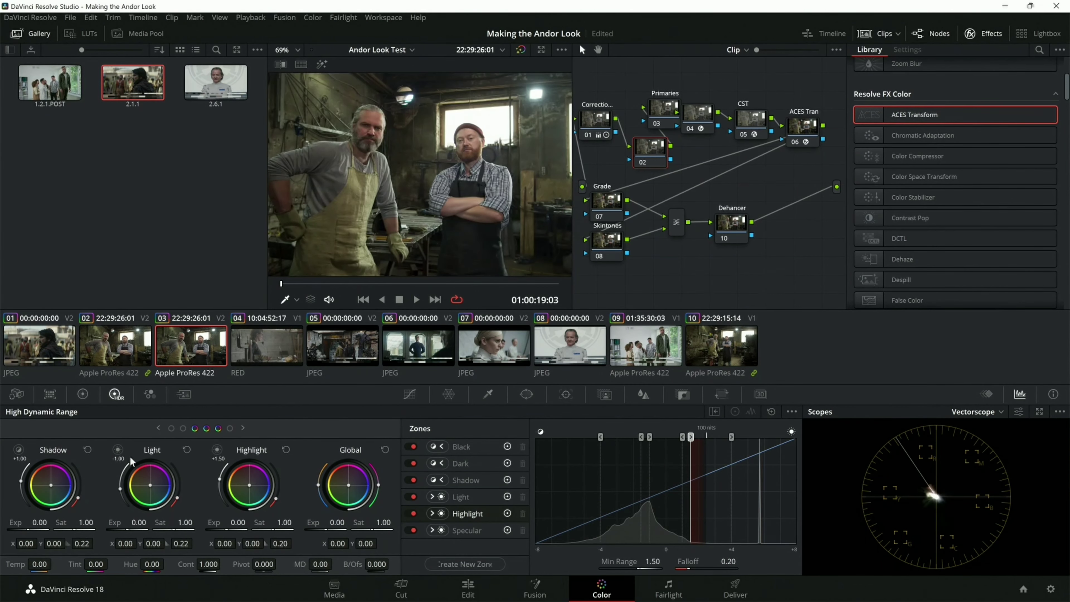
left_click(957, 415)
left_click(977, 434)
mouse_move(237, 522)
left_mouse_down()
mouse_move(207, 523)
mouse_move(232, 523)
left_mouse_up()
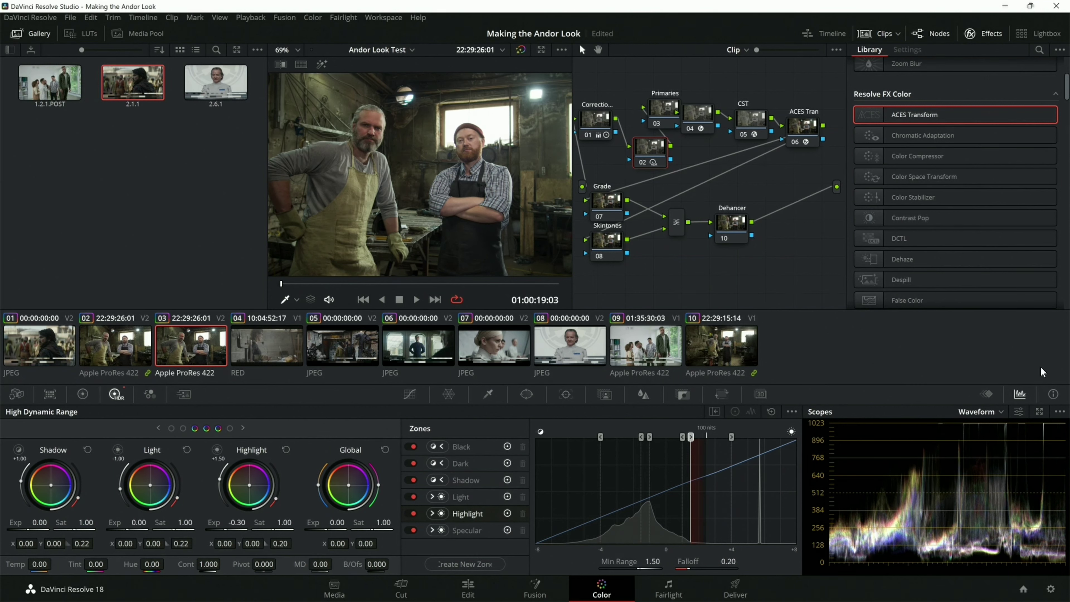
Set the Correction node's Gain to 0.97 in the primaries color wheels
left_click(595, 120)
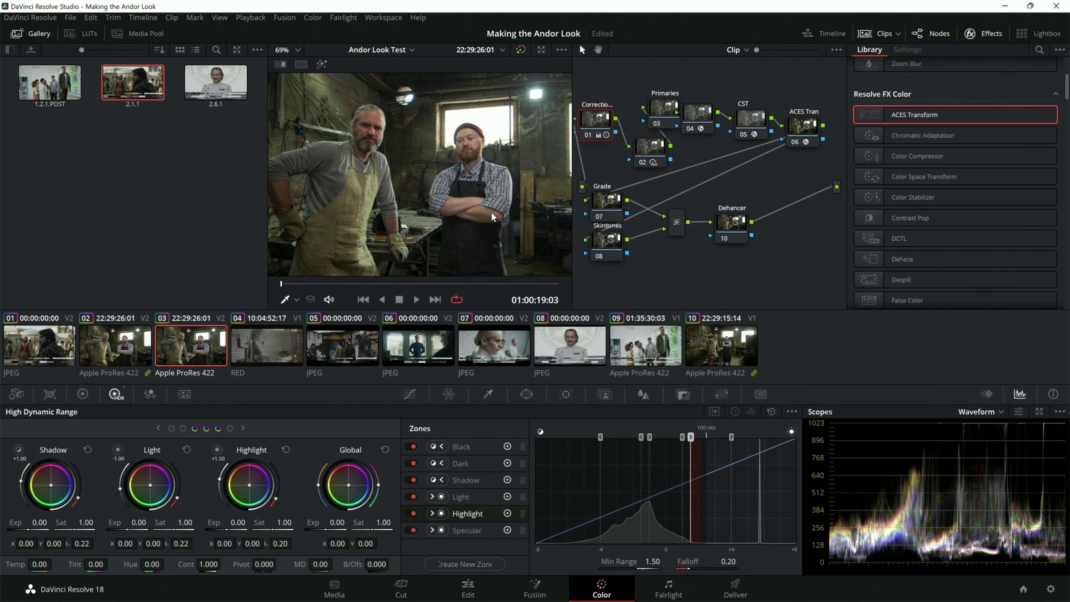
left_click(87, 395)
left_click_drag(236, 544, 245, 544)
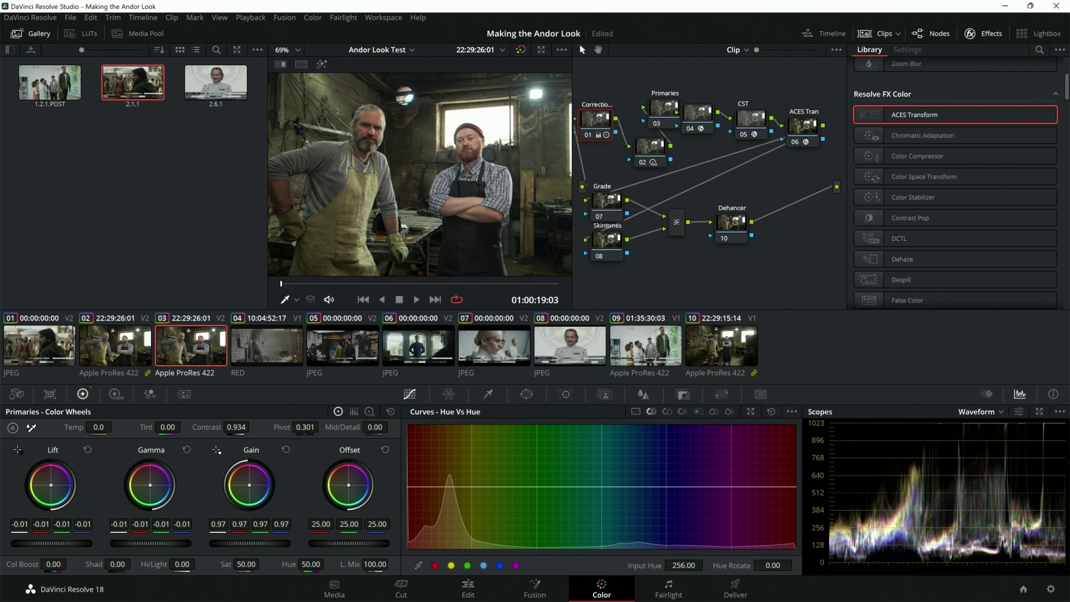
left_click_drag(244, 544, 246, 544)
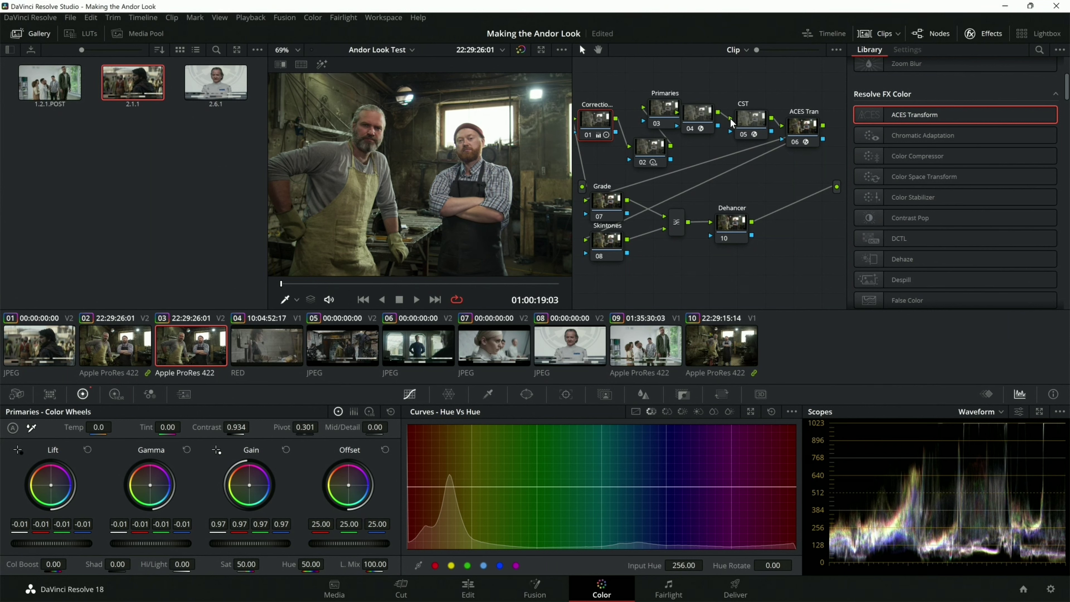
Delete the Primaries node and rearrange node 02, Grade and Skintones into a tidier layout
left_click_drag(668, 101, 673, 86)
left_click_drag(642, 147, 676, 98)
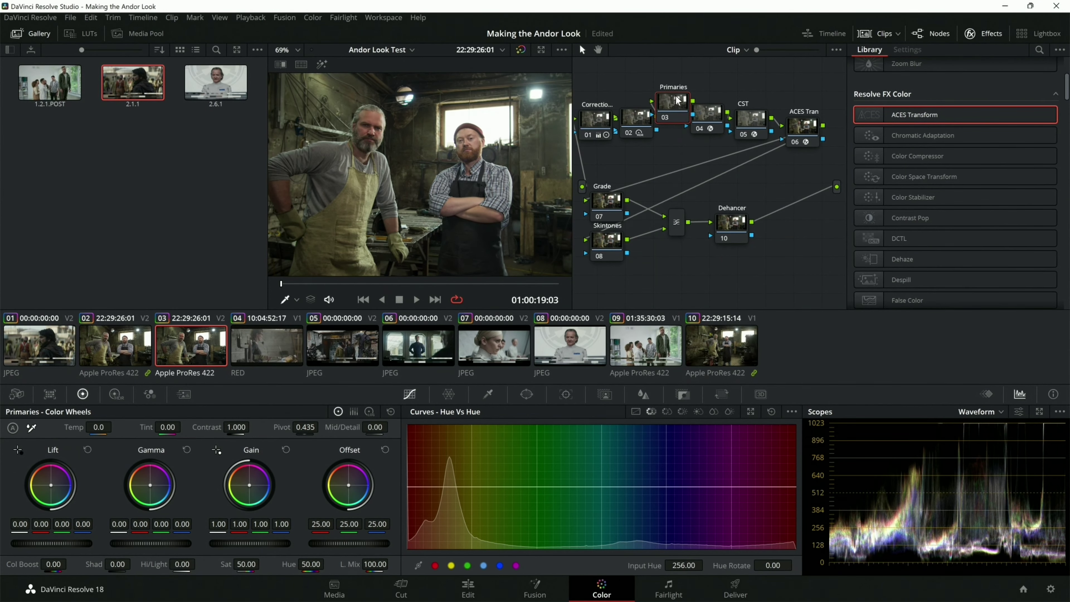
key("Delete")
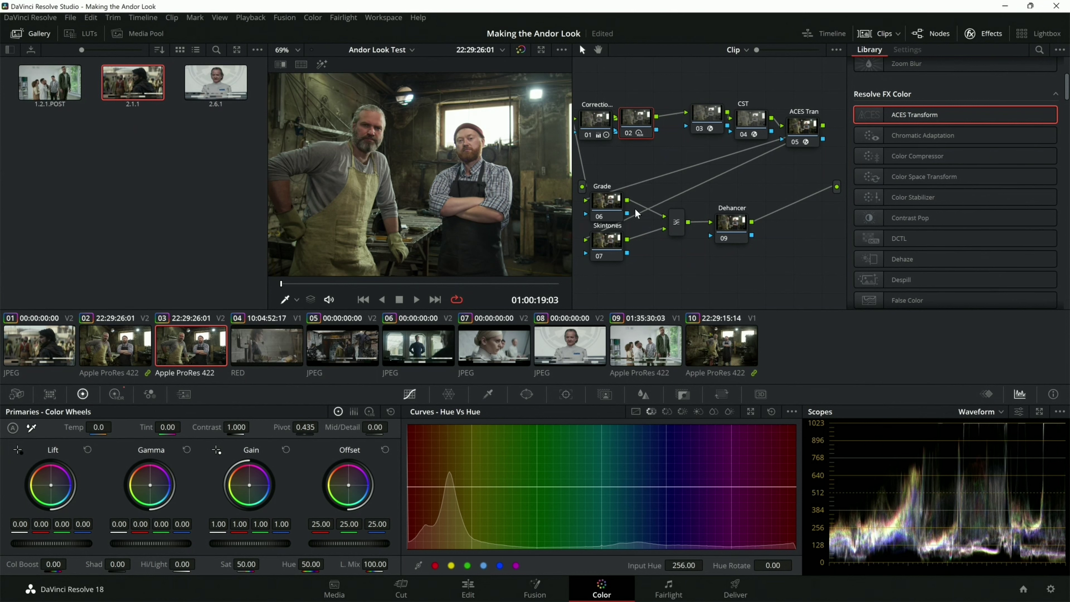
left_click_drag(601, 201, 624, 165)
left_click_drag(624, 236, 646, 203)
Set the Grade node's green Offset to 25.56 and blue Offset to 23.72, and check the image full screen
left_click(630, 167)
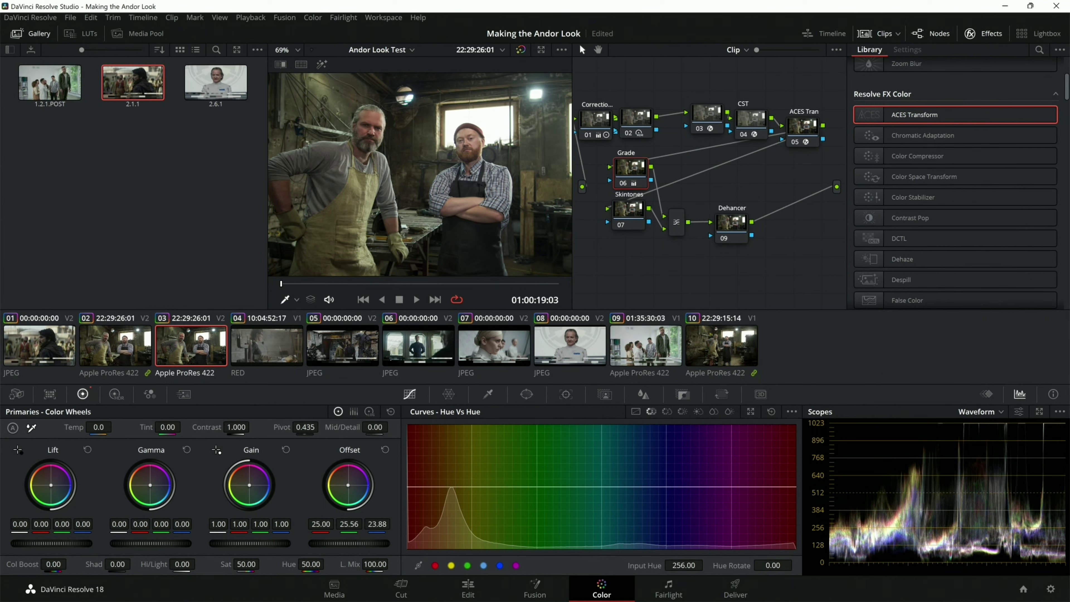
key("ctrl+f")
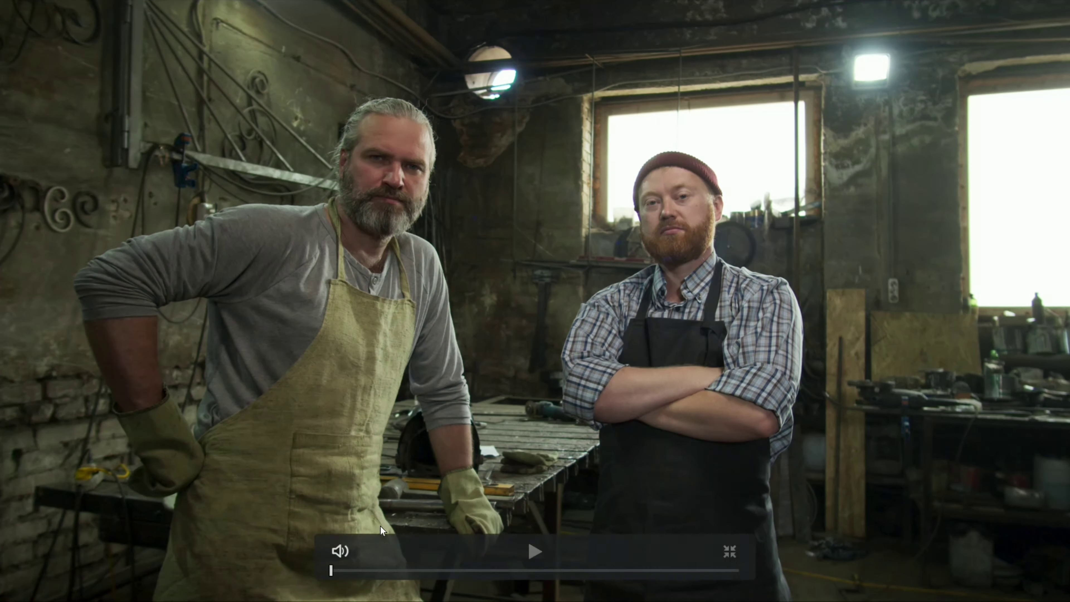
key("Escape")
scroll(938, 207, "down", 10)
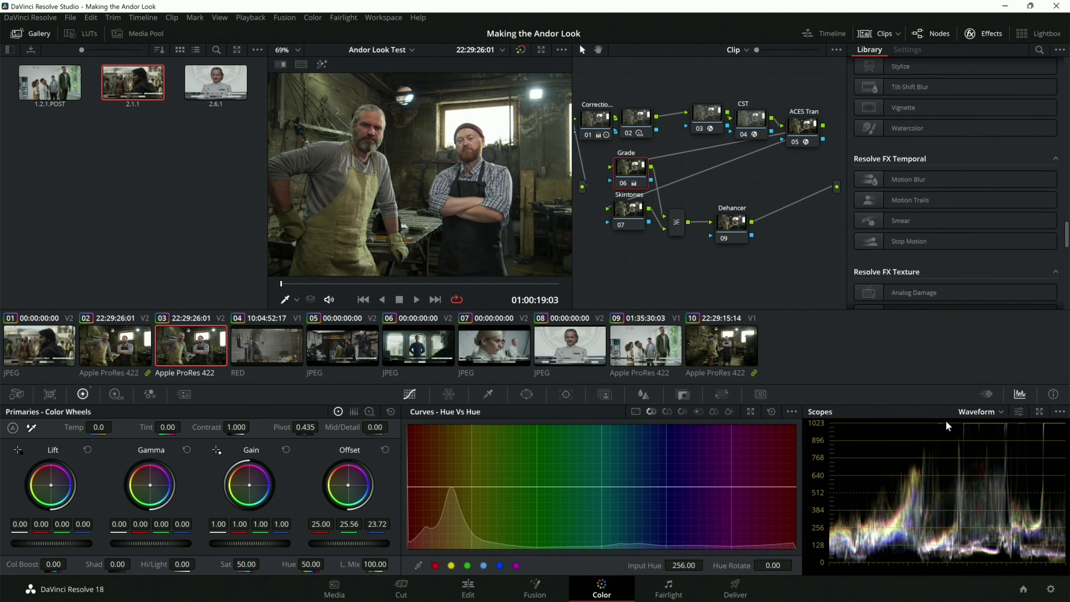
Switch the scopes to the vectorscope and reduce the Grade node's Saturation to 44.00
left_click(978, 411)
left_click(977, 442)
left_click(978, 411)
left_click(982, 450)
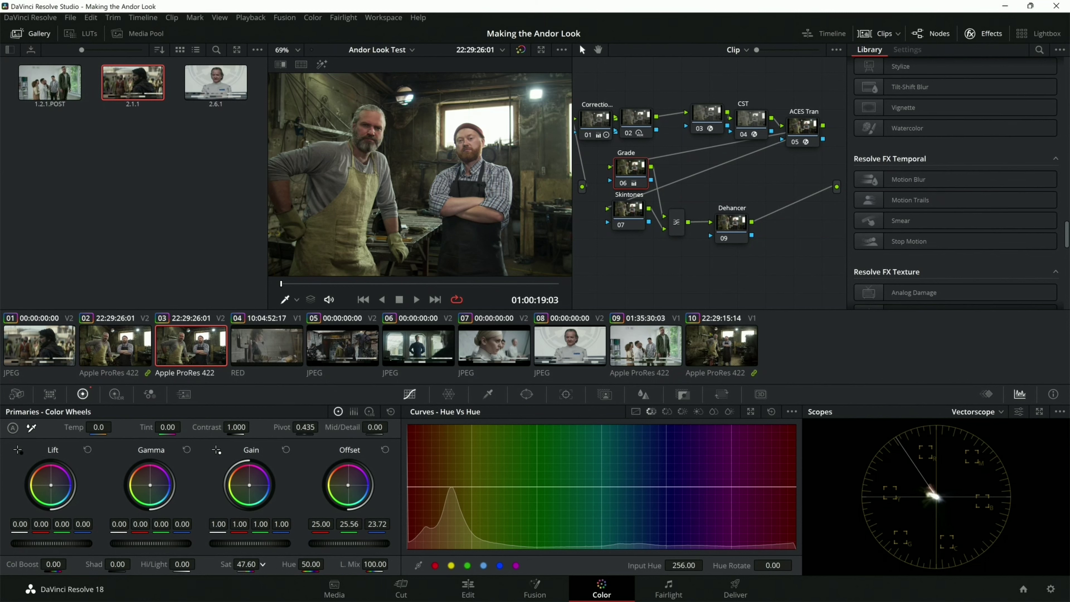
left_click_drag(262, 564, 263, 564)
Add control points for the preset hues on the Grade node's Hue Vs Hue curve and set green's Hue Rotate to 10.95
left_click(667, 411)
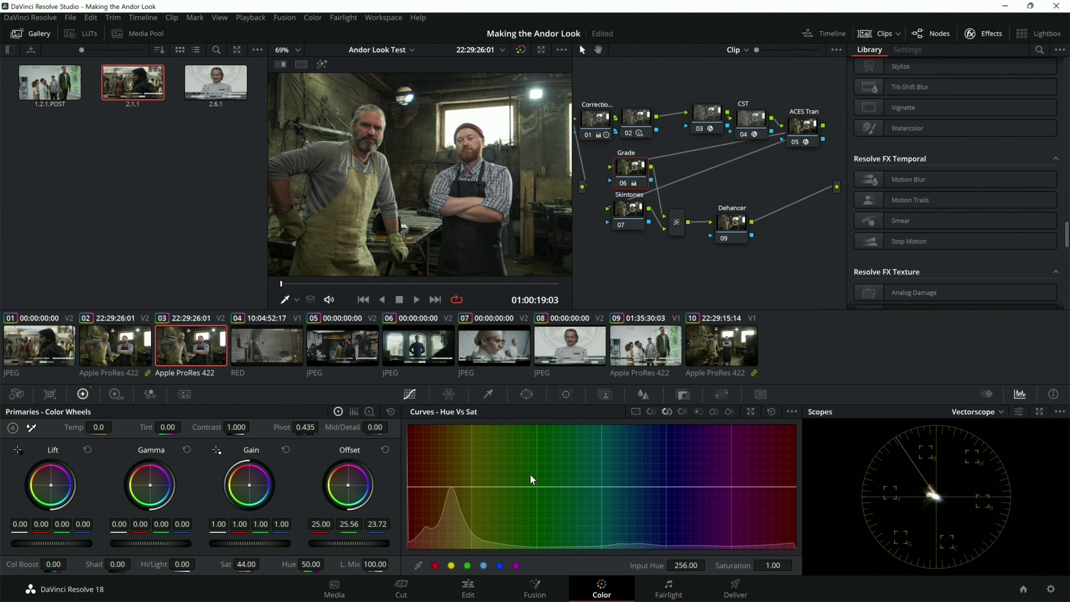
left_click(653, 410)
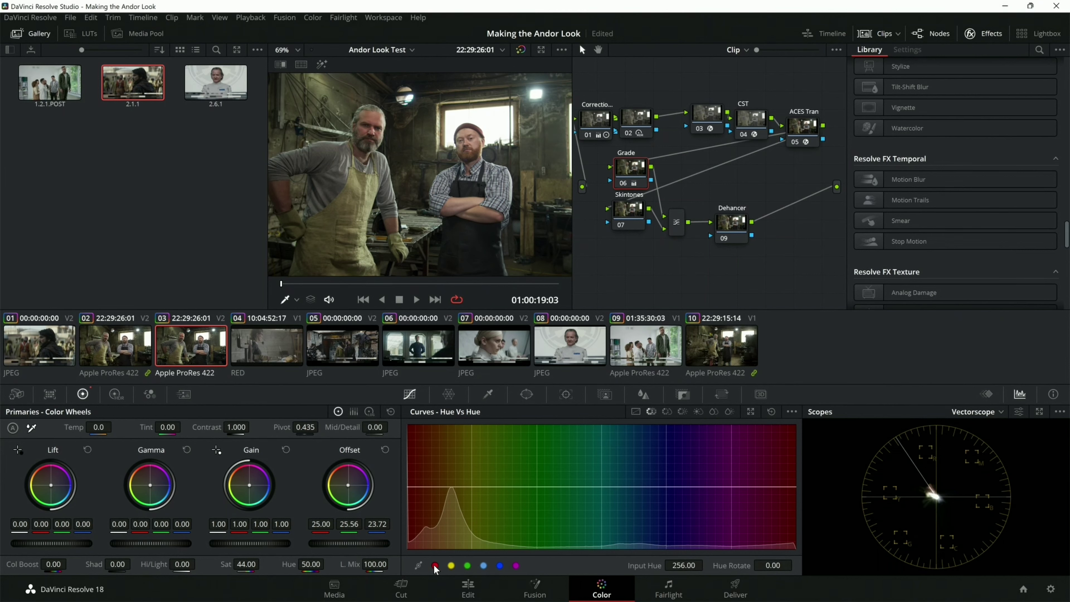
left_click(452, 565)
left_click(467, 565)
left_click(501, 566)
left_click(515, 566)
left_click(452, 565)
left_click(468, 565)
left_click_drag(775, 562, 795, 564)
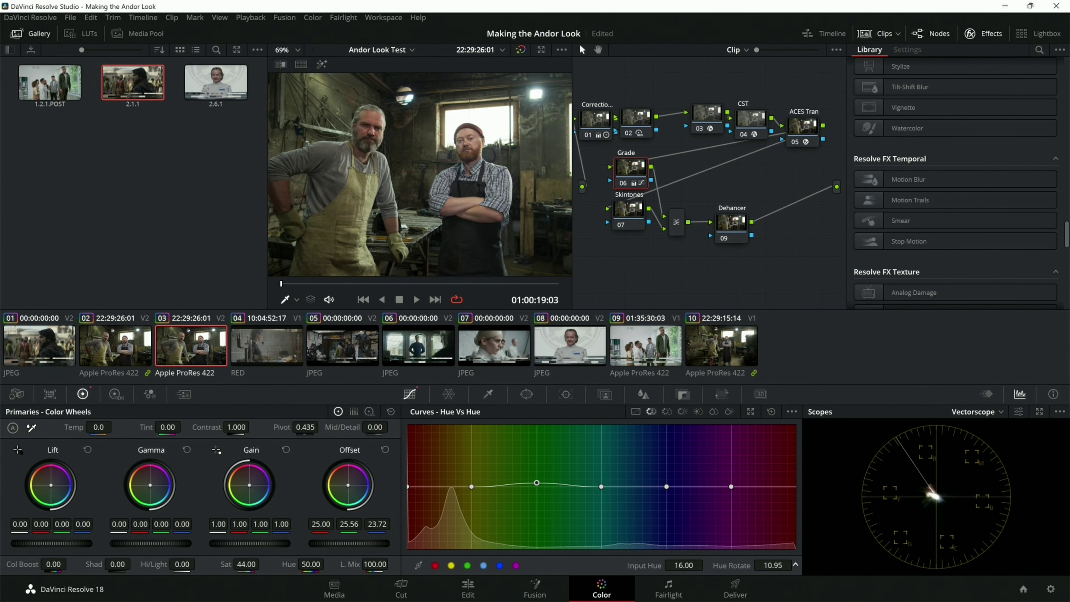
Disable the Skintones node and compare workshop clip 03 with the reference frame in clip 01 on the vectorscope
left_click(635, 210)
left_click(489, 395)
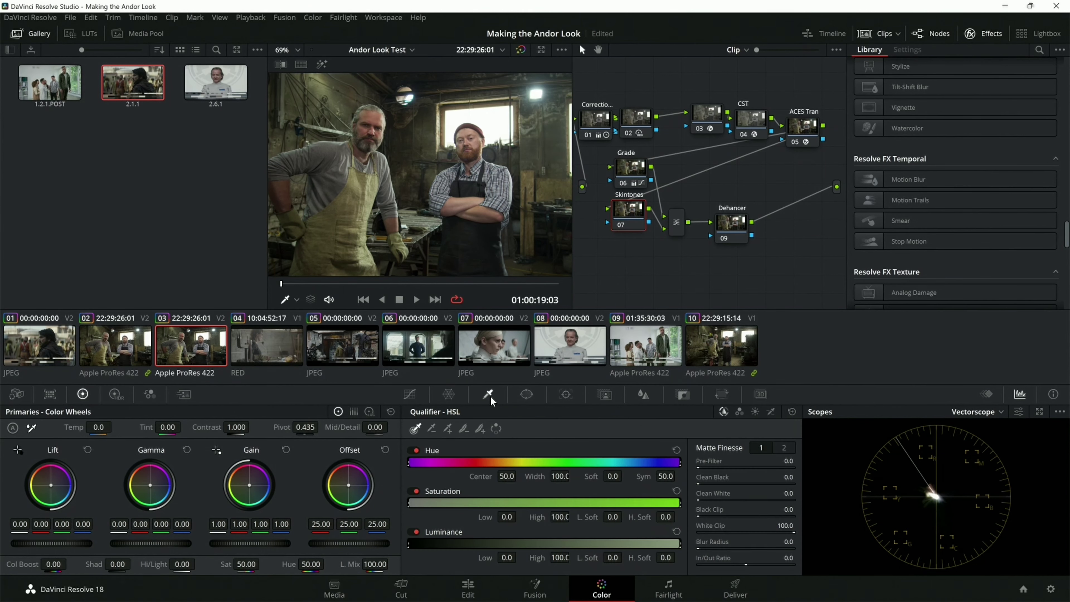
left_click(618, 224)
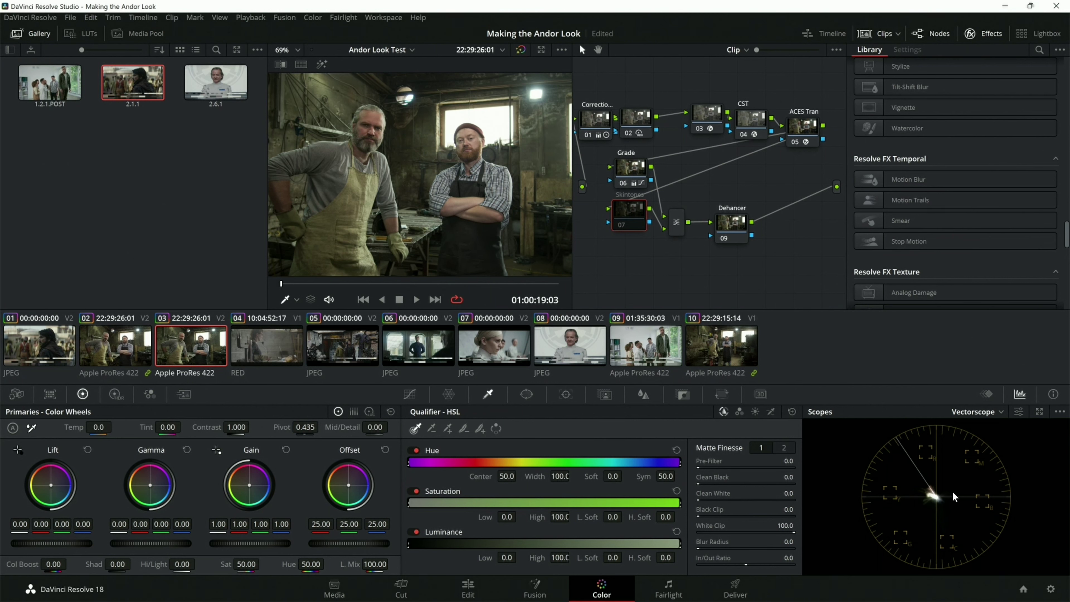
left_click_drag(304, 281, 350, 281)
left_click(56, 349)
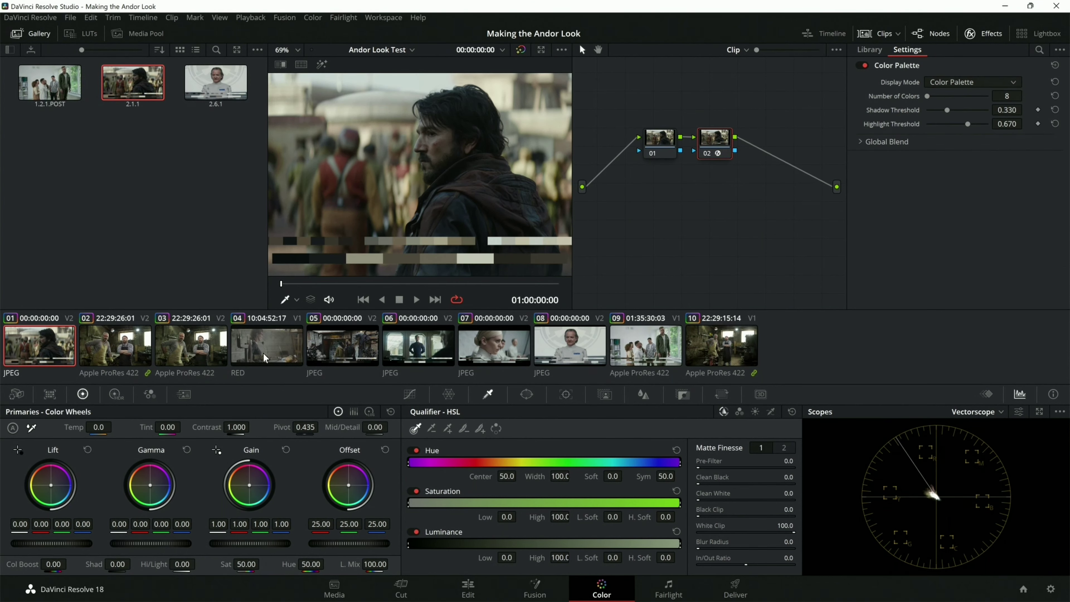
left_click(202, 347)
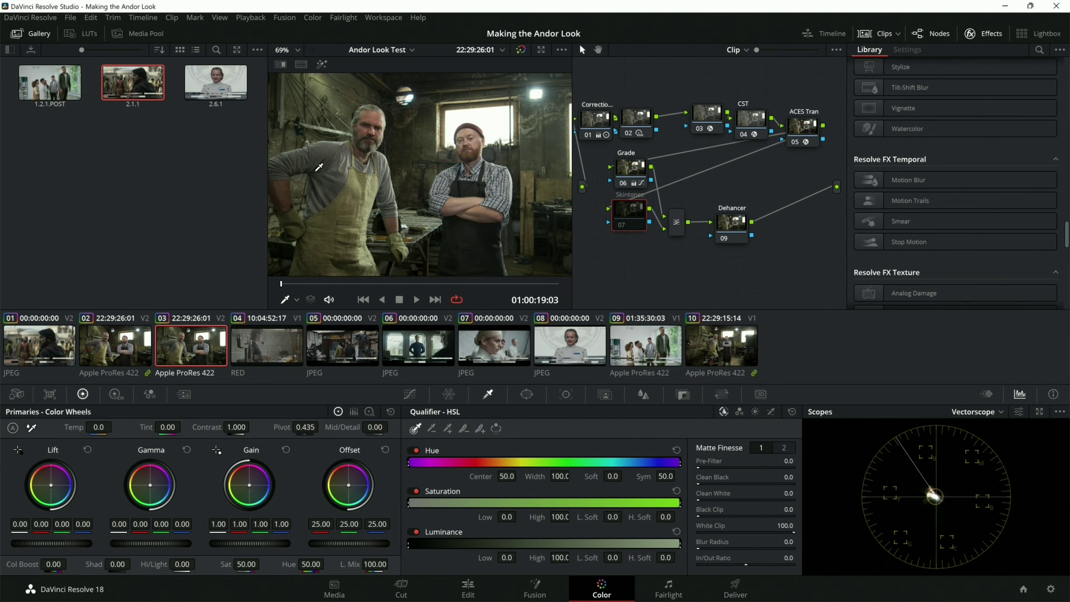
left_click(36, 347)
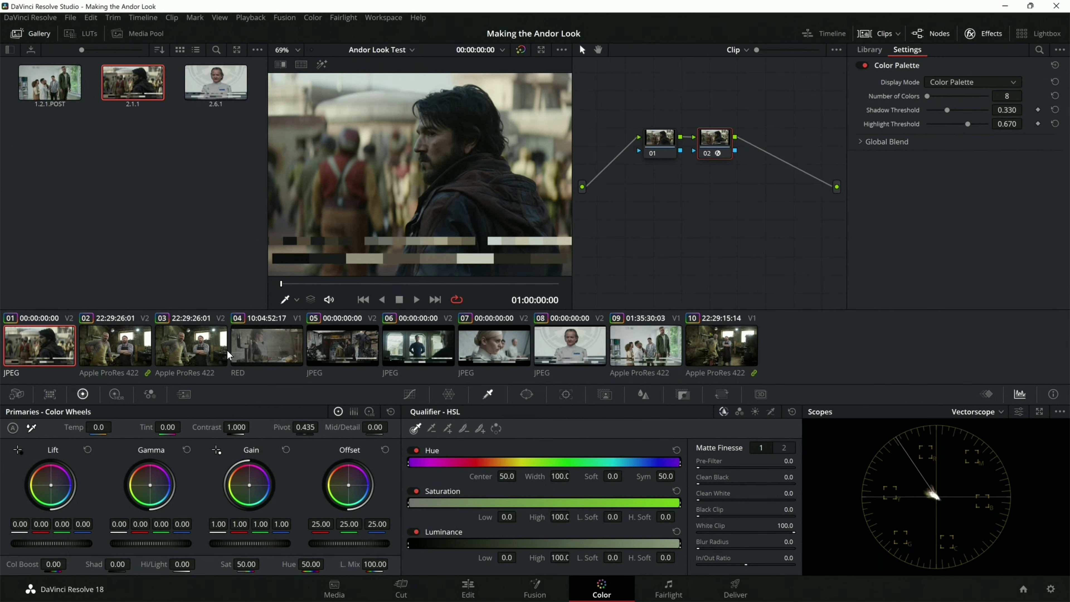
left_click(207, 346)
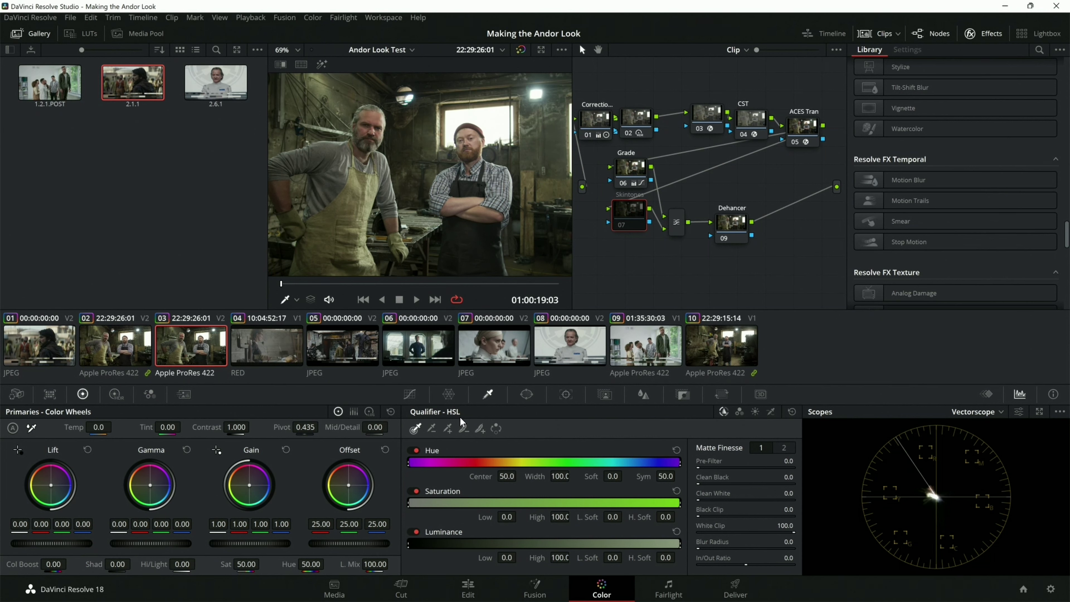
Set the Grade node's green Hue Rotate to 10.45 on the Hue Vs Hue curve and re-enable the Skintones node
left_click(410, 394)
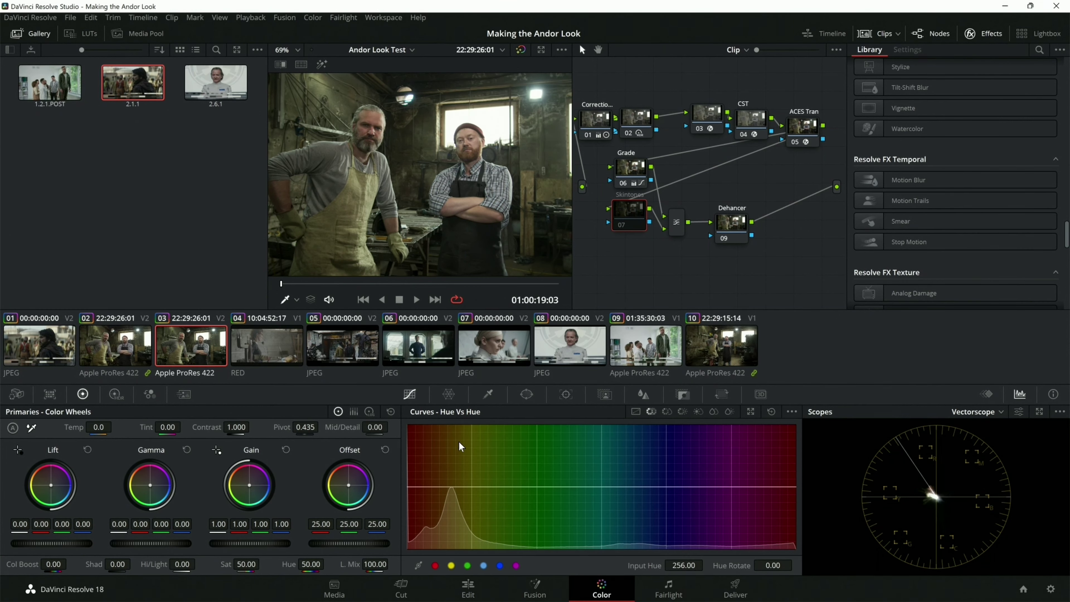
left_click(641, 169)
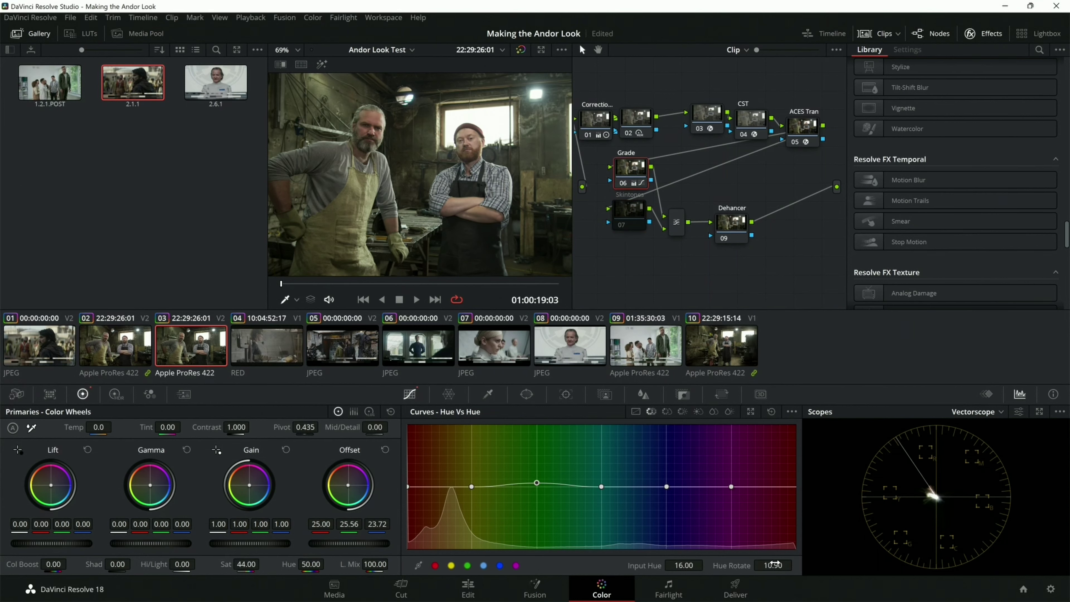
left_click_drag(733, 565, 772, 565)
left_click(624, 228)
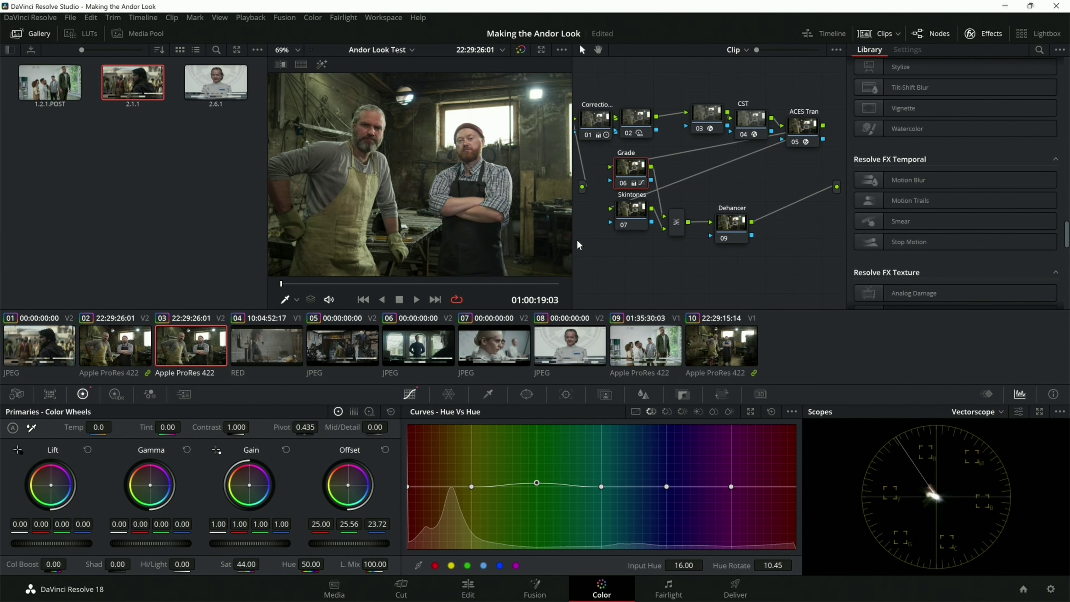
Key the skin in the Skintones node with the HSL qualifier, highlight the selection, and extend its softness to the older man's face
left_click(636, 214)
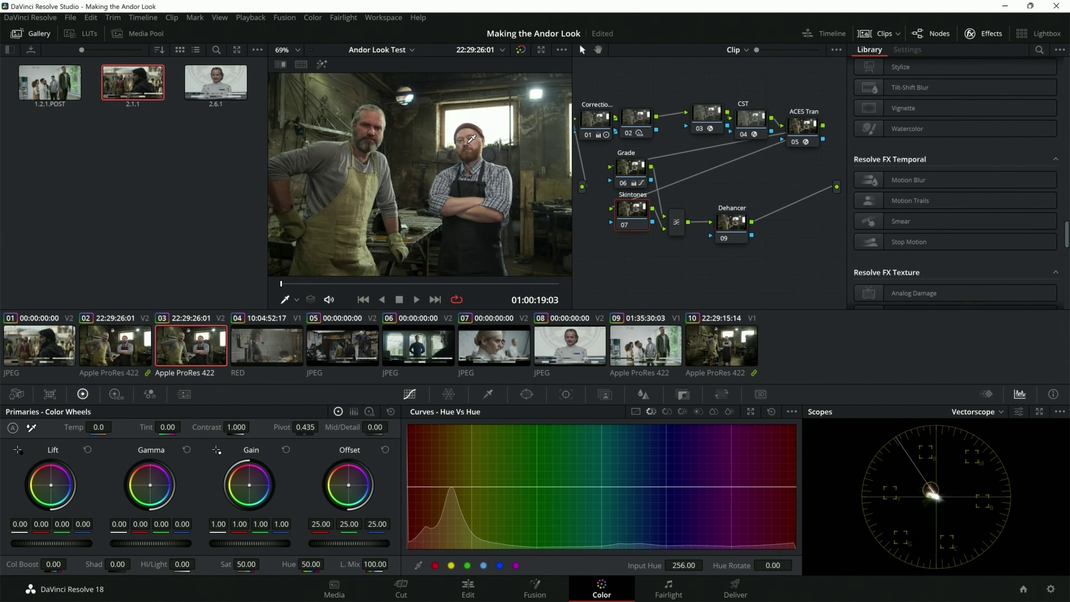
left_click(488, 395)
left_click(471, 128)
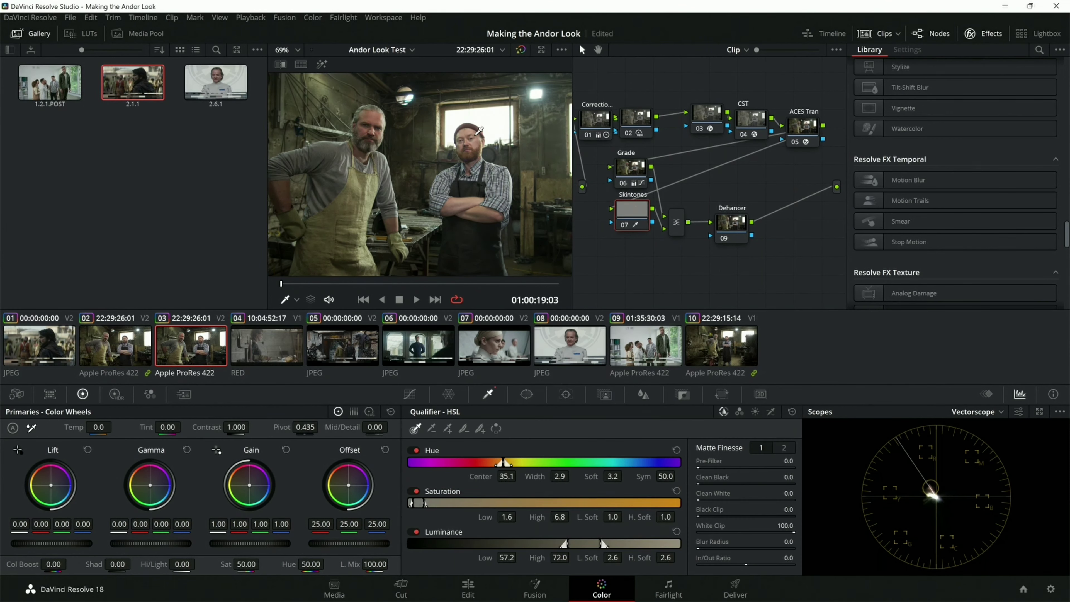
key("shift+h")
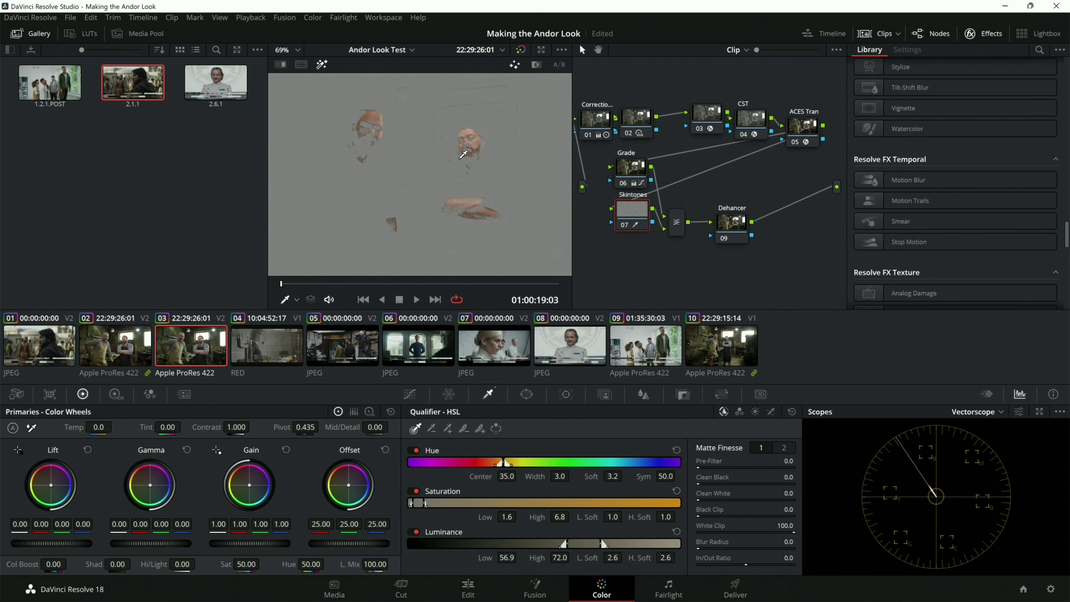
key("shift")
left_click_drag(367, 134, 372, 143)
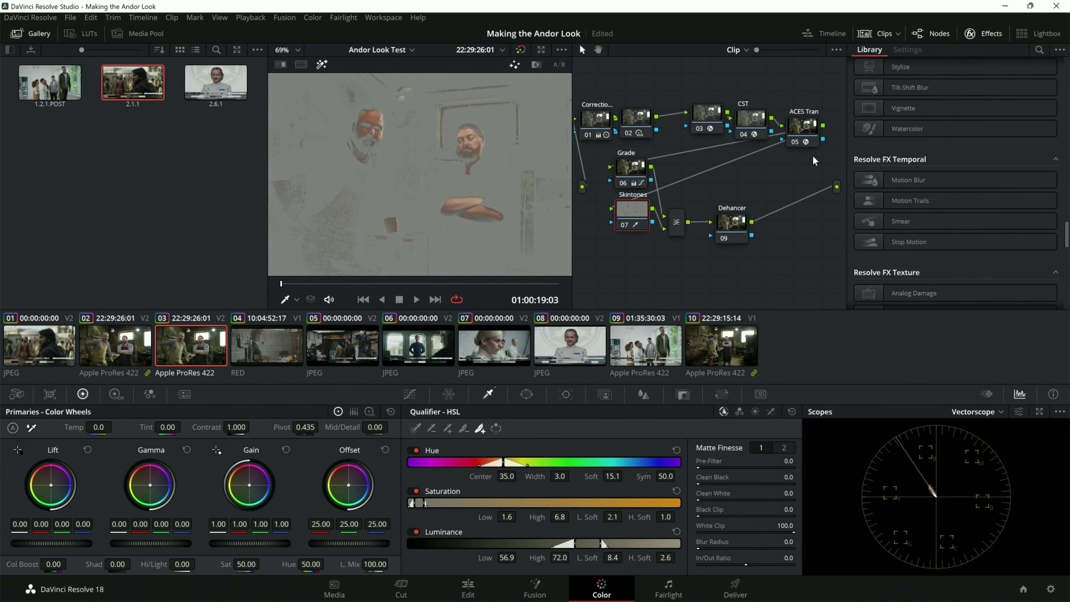
Refine the Skintones key with Hue Center 34.7, Width 7.2, Soft 4.4, Saturation Low 1.9, High 7.7, Luminance Low 57.2 and Denoise 3.7
mouse_move(560, 476)
left_mouse_down()
mouse_move(572, 476)
mouse_move(537, 481)
mouse_move(598, 477)
mouse_move(573, 476)
left_mouse_up()
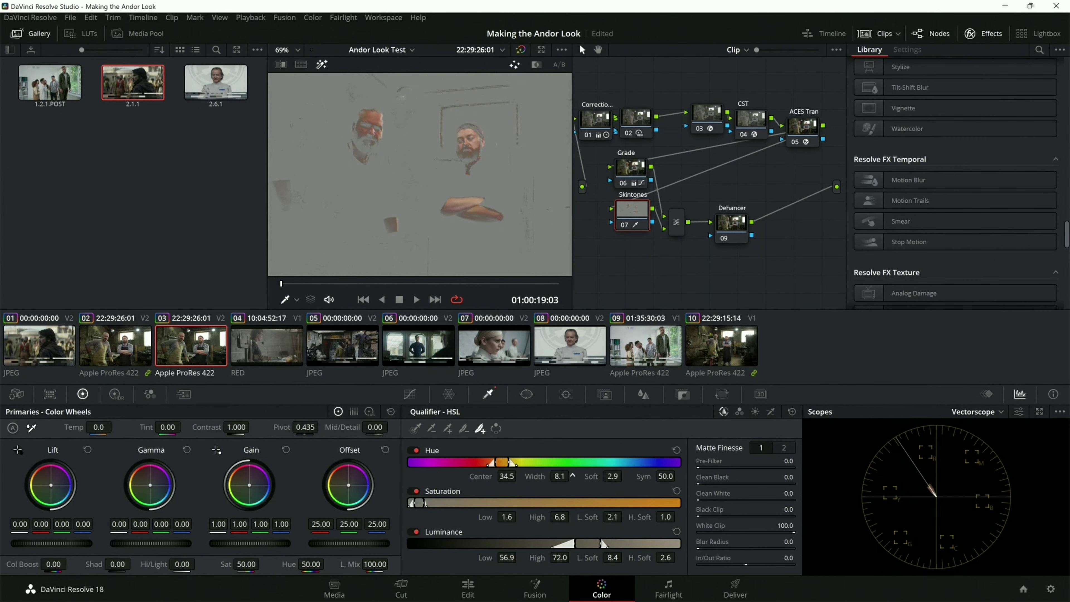
left_click_drag(501, 476, 523, 477)
left_click_drag(409, 503, 413, 503)
left_click_drag(520, 517, 603, 522)
left_click_drag(507, 557, 520, 558)
left_click(784, 448)
left_click_drag(778, 495, 770, 493)
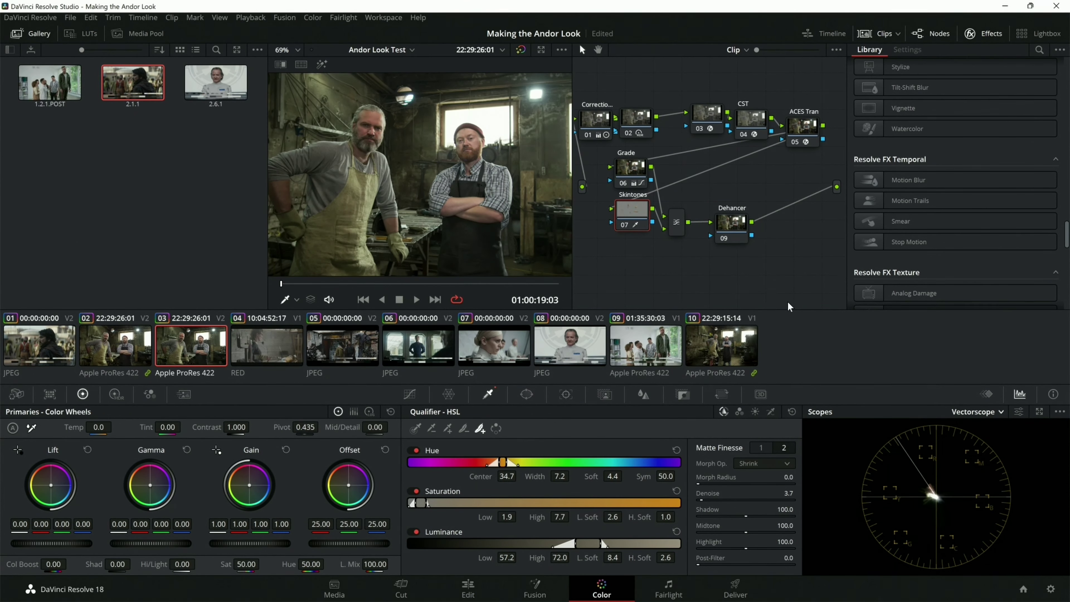
Check the reference frame's skin tones in clip 01 against workshop clip 03
left_click(33, 345)
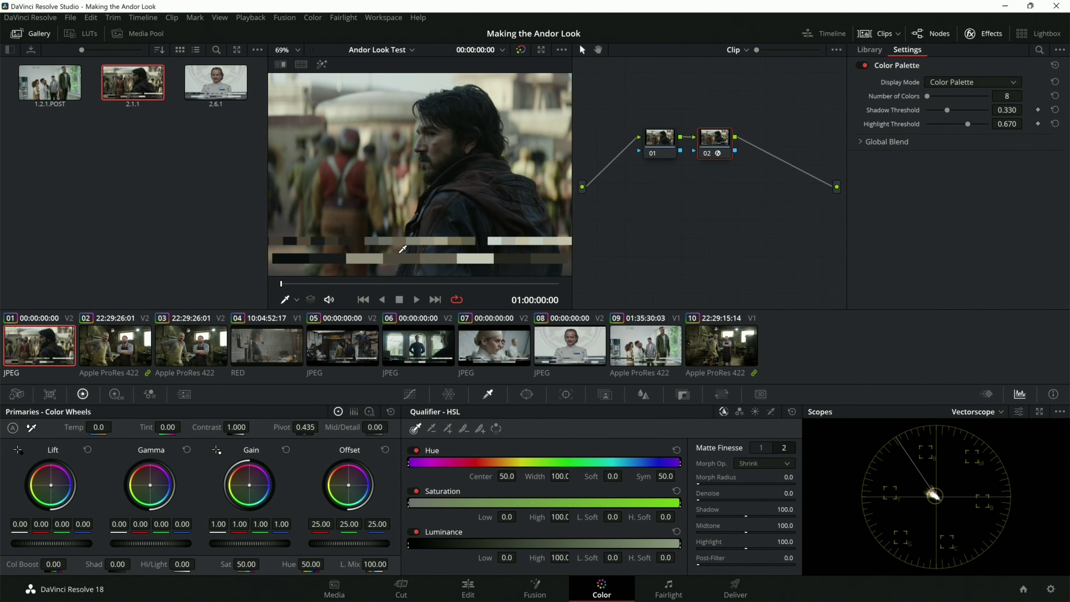
left_click(200, 345)
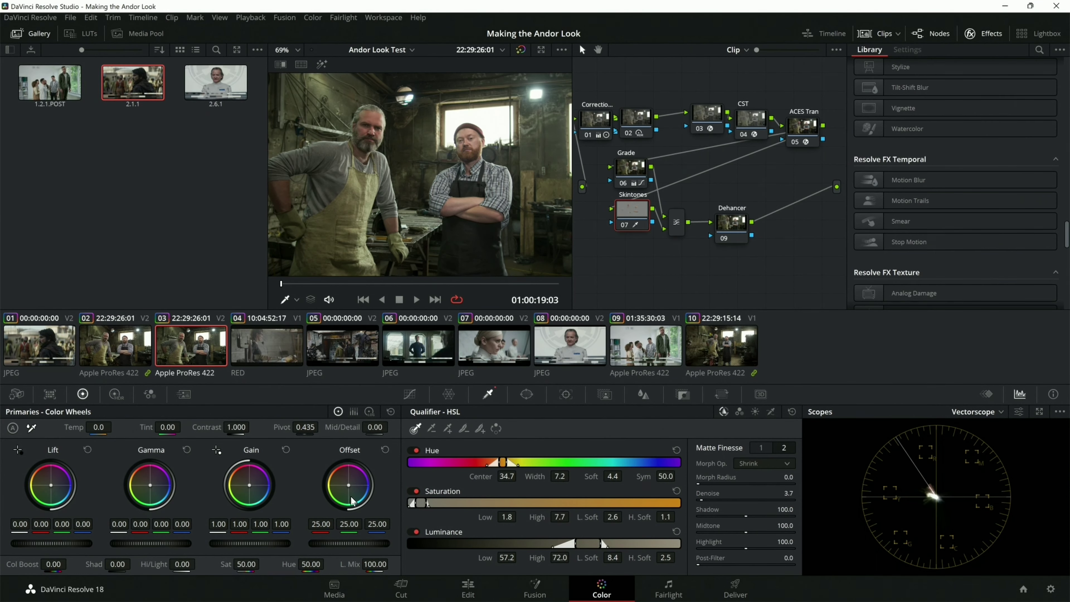
Lower the Skintones node's saturation to 40.60 and compare the skin in clip 03 with the reference in clip 01
mouse_move(253, 565)
left_mouse_down()
mouse_move(262, 565)
mouse_move(236, 564)
left_mouse_up()
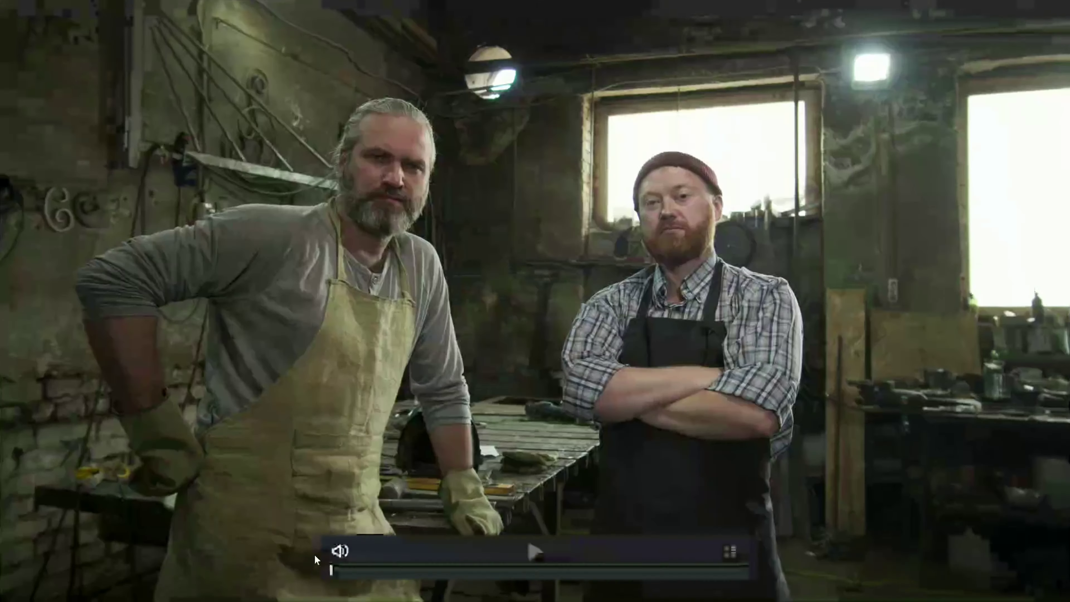
left_click_drag(422, 570, 495, 573)
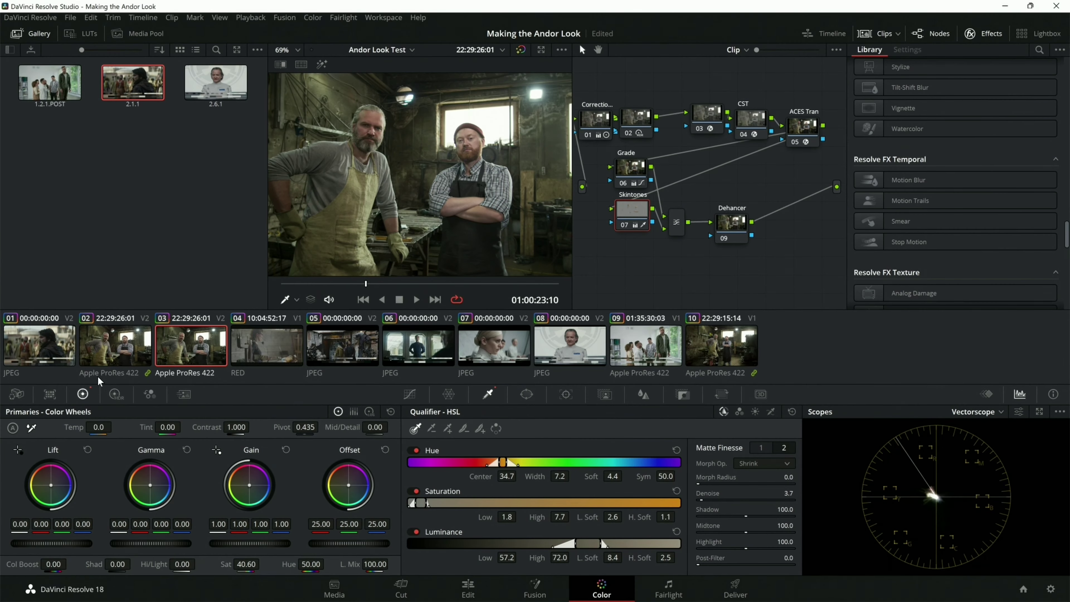
left_click(41, 343)
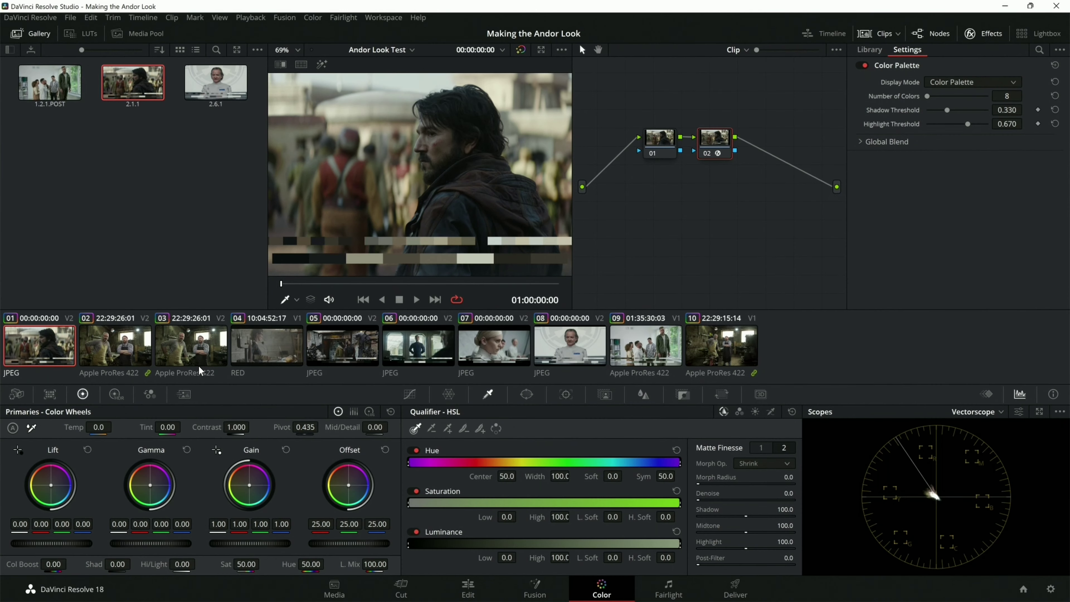
left_click(198, 358)
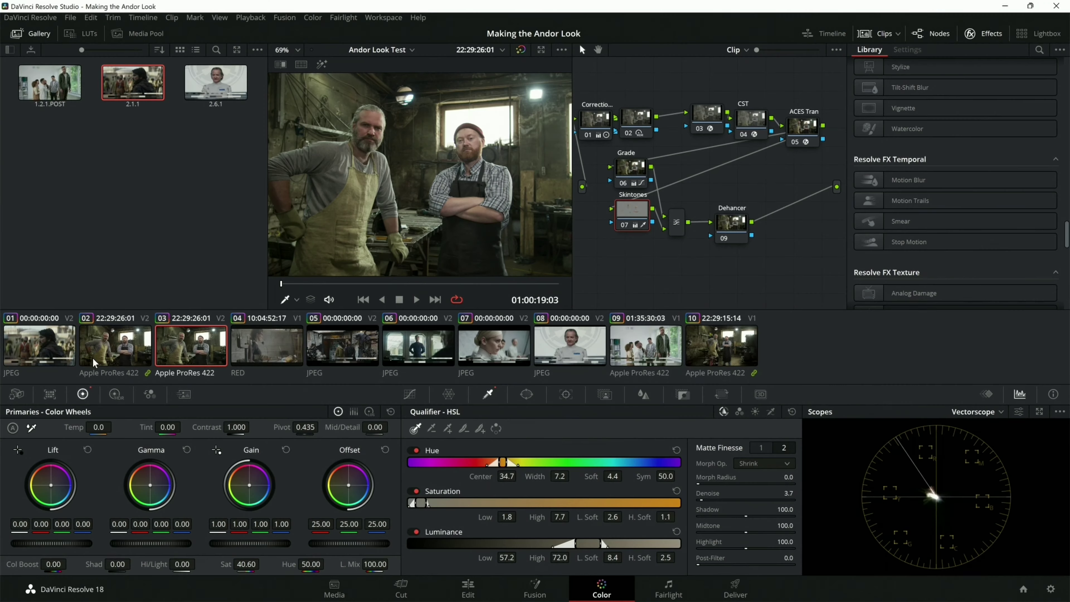
left_click(51, 349)
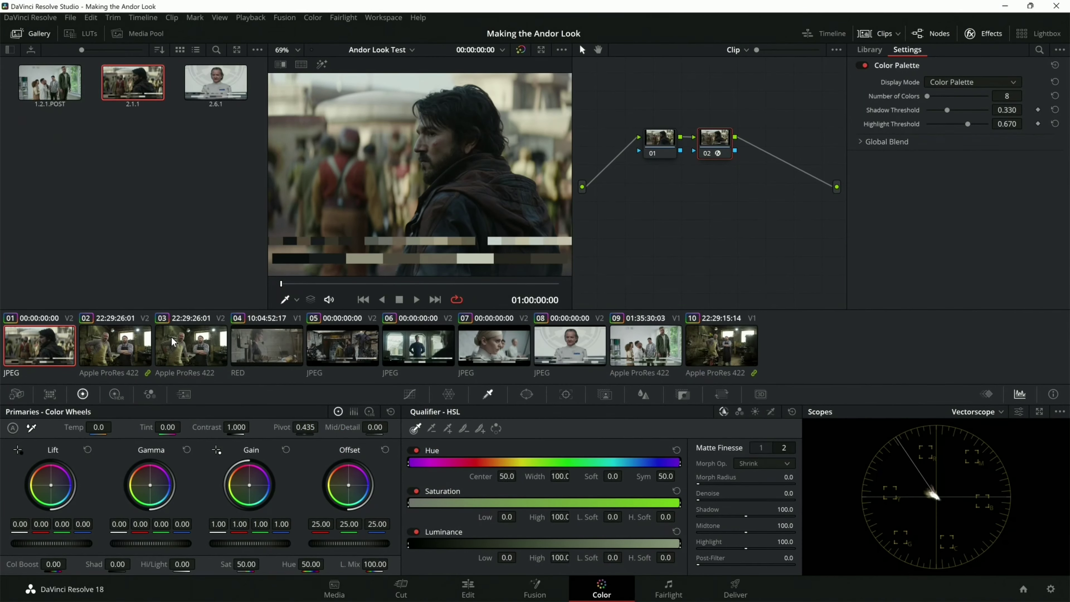
left_click(198, 354)
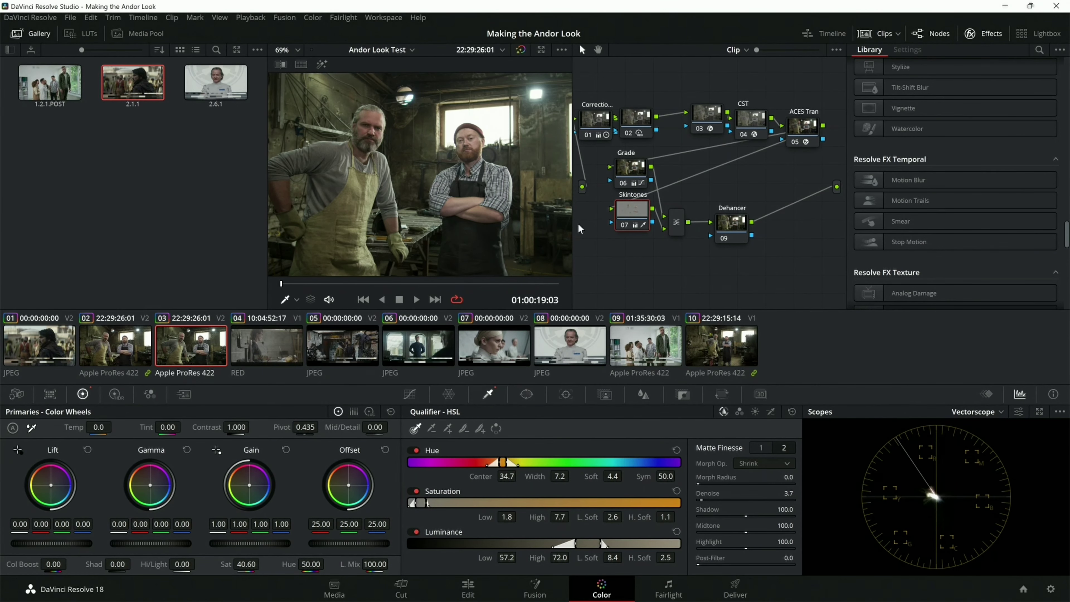
Set the Grade node's red Offset to 25.80 and check the image full screen
left_click(635, 171)
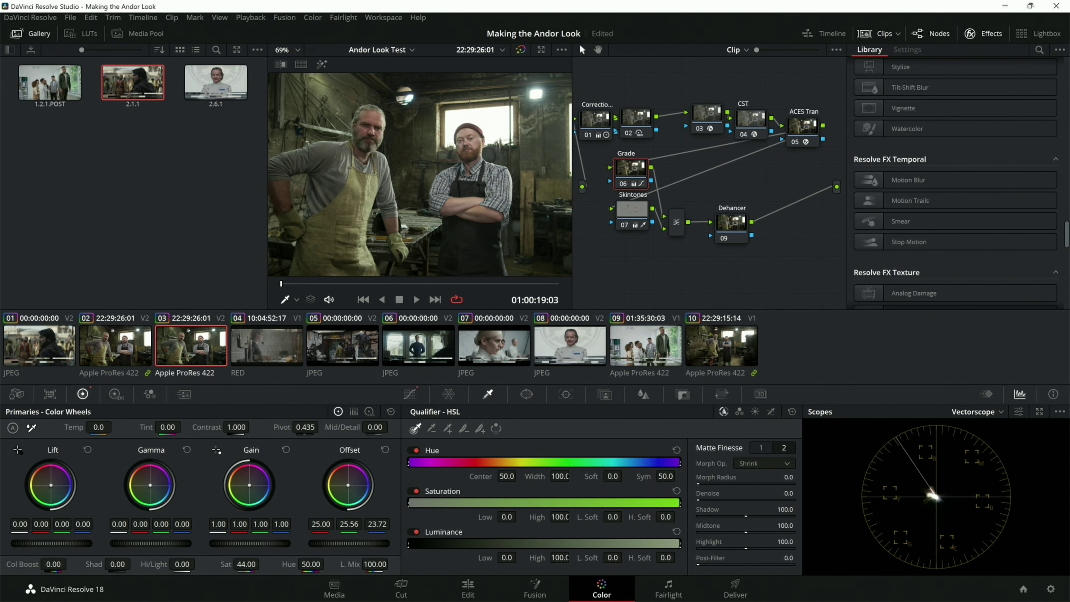
left_click_drag(321, 524, 327, 524)
key("alt+Tab")
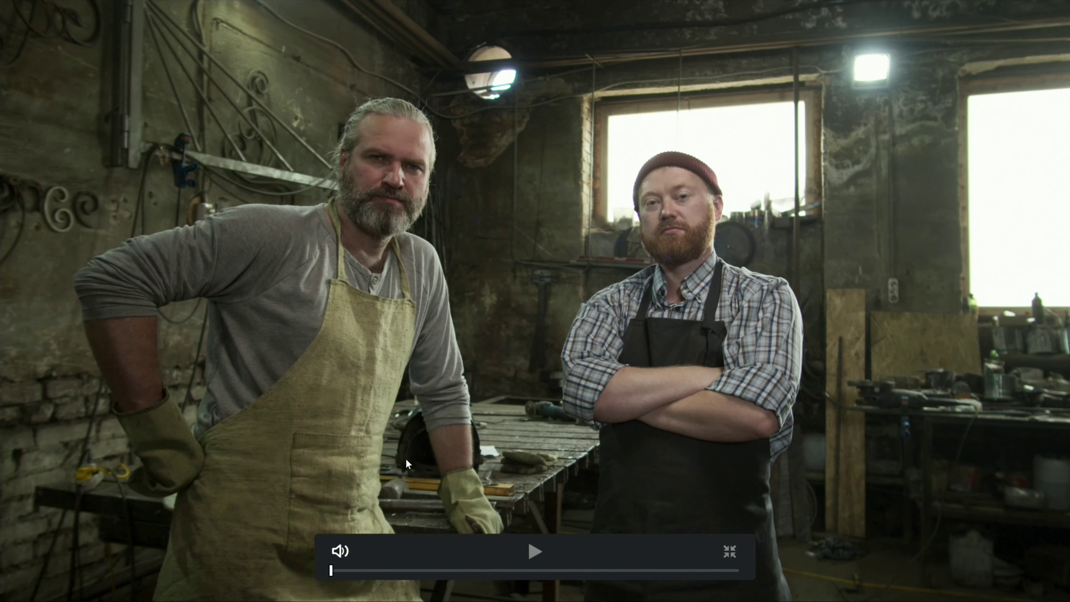
key("alt+Tab")
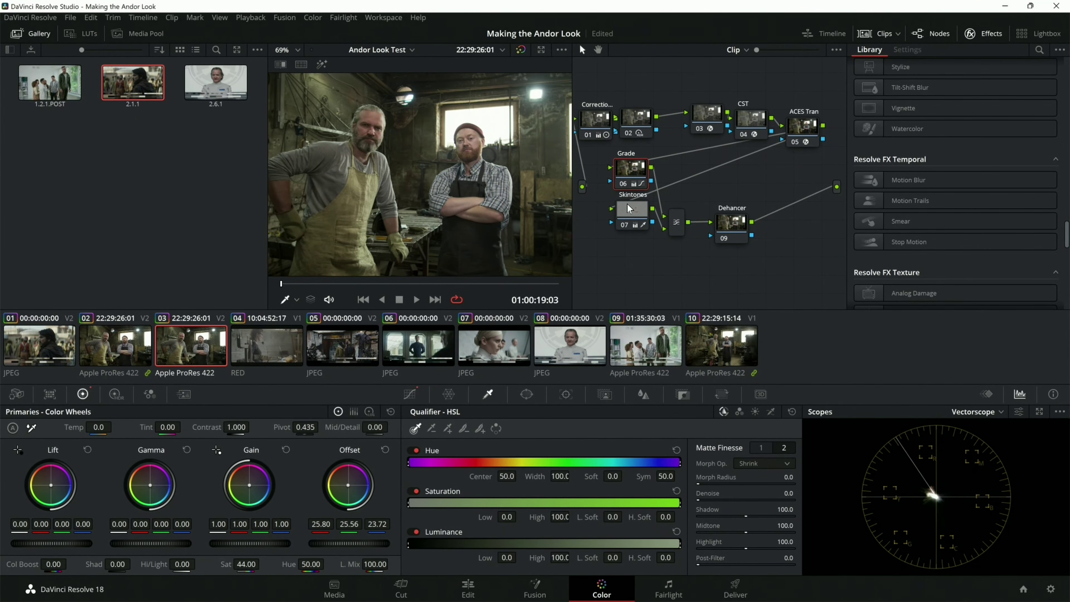
Tidy the positions of the Skintones, Grade and Dehancer nodes and apply the Dehancer Pro 5.3.3 effect to the Dehancer node
left_click_drag(627, 203, 624, 213)
left_click_drag(637, 169, 633, 175)
left_click_drag(729, 212, 721, 191)
scroll(911, 230, "down", 5)
left_click_drag(925, 191, 726, 211)
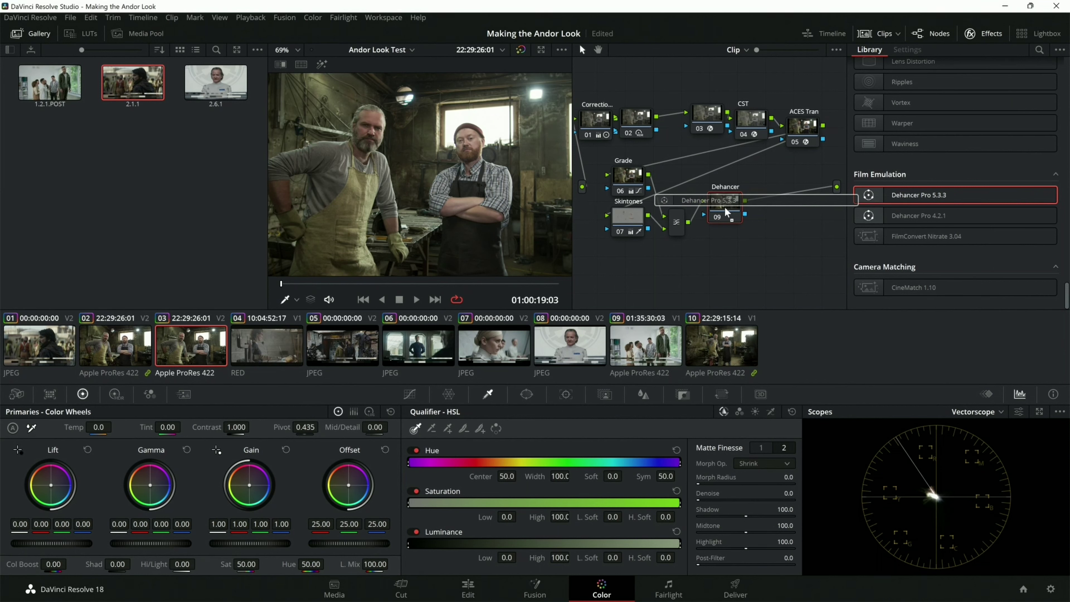
left_click_drag(725, 211, 726, 211)
Review the Dehancer Pro settings from Input to Halation and switch the scopes to Waveform
scroll(925, 270, "down", 15)
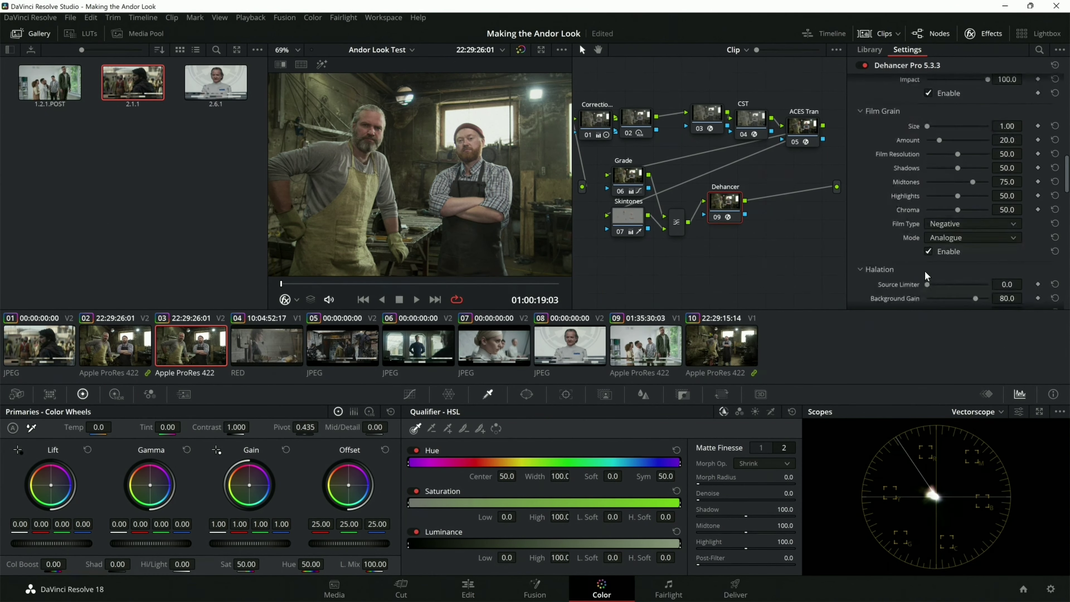
scroll(874, 257, "up", 10)
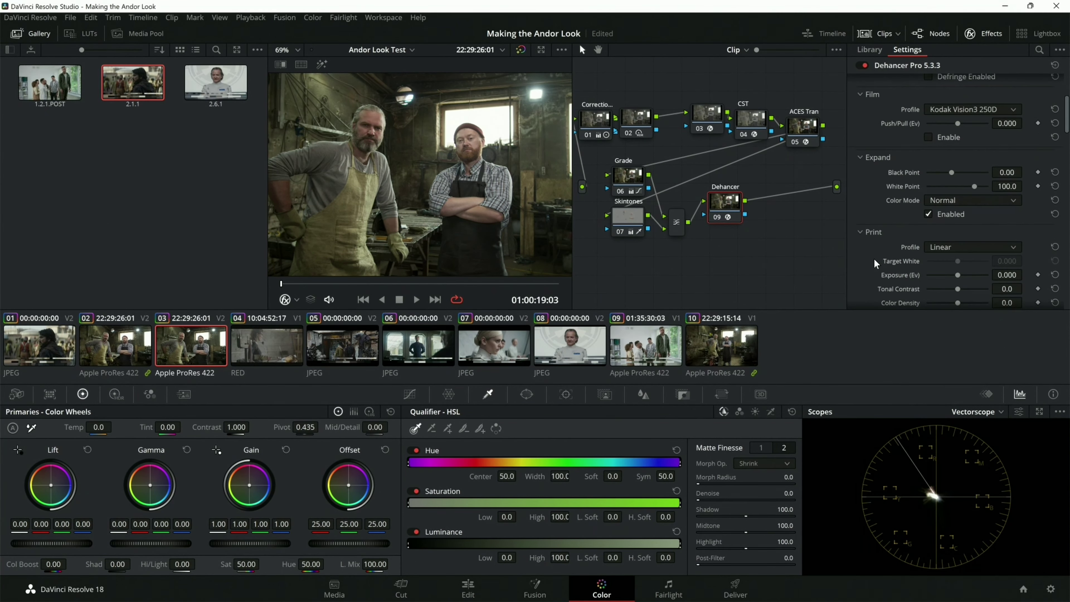
scroll(877, 255, "up", 5)
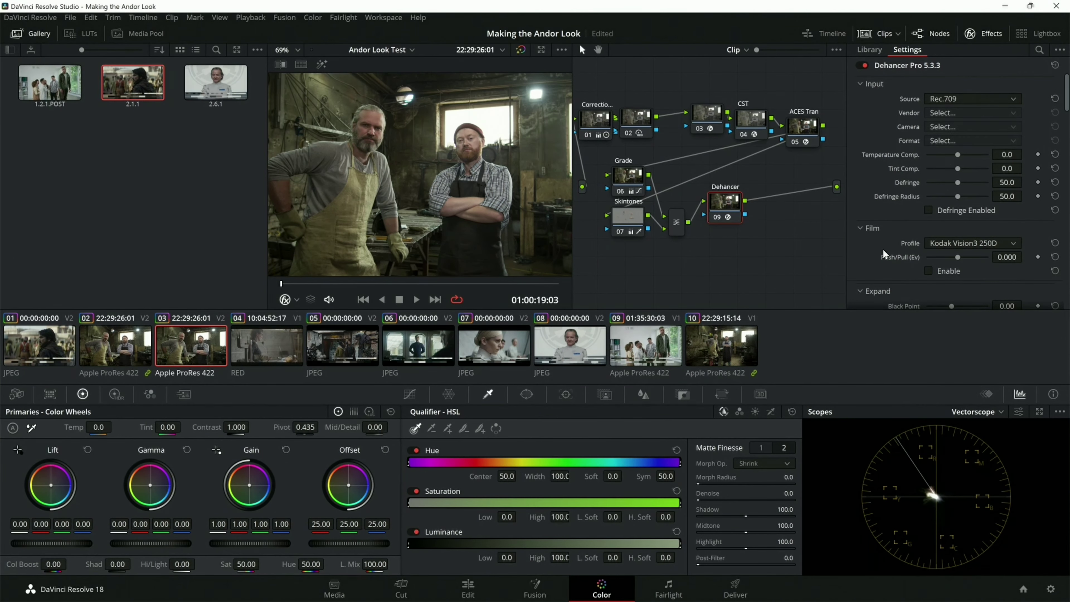
scroll(883, 249, "up", 2)
scroll(932, 269, "down", 3)
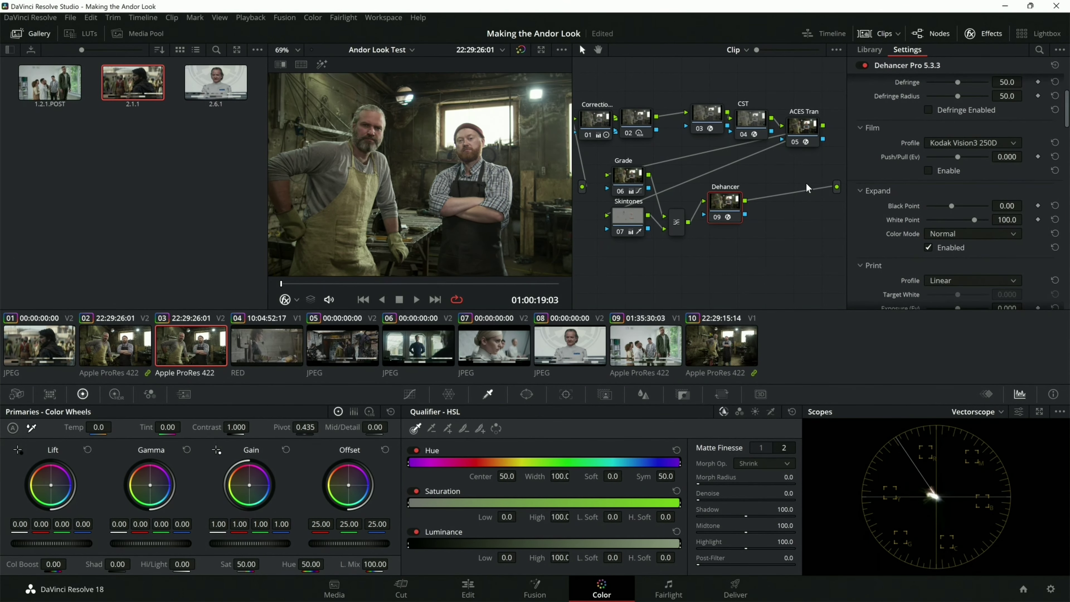
left_click(979, 415)
left_click(981, 440)
Set Dehancer's Print Tonal Contrast to 2.5 and its Expand White Point to 94.7
scroll(886, 279, "down", 1)
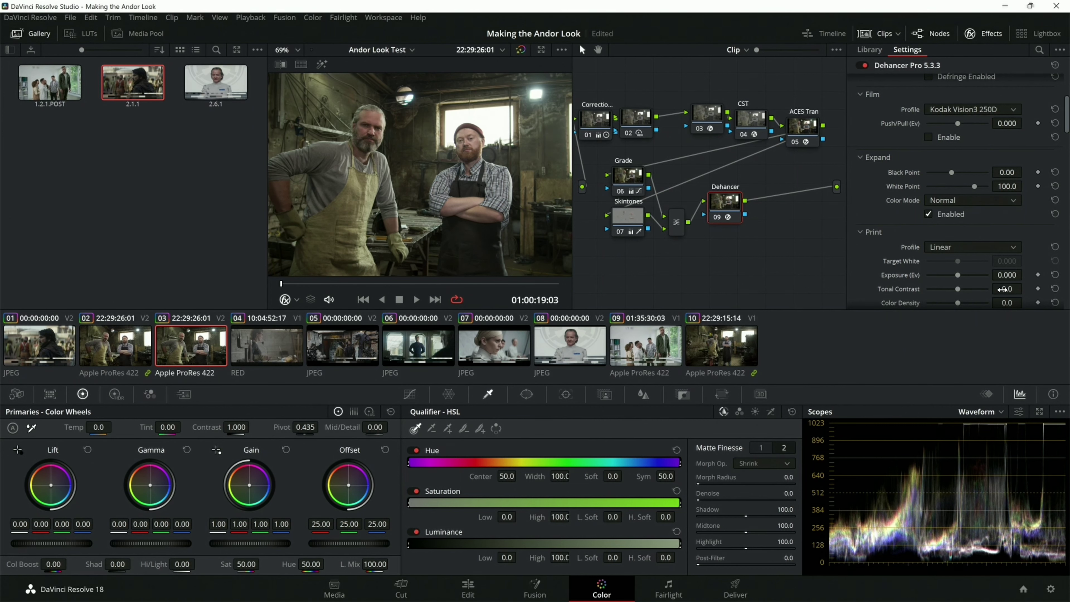
scroll(1003, 289, "down", 1)
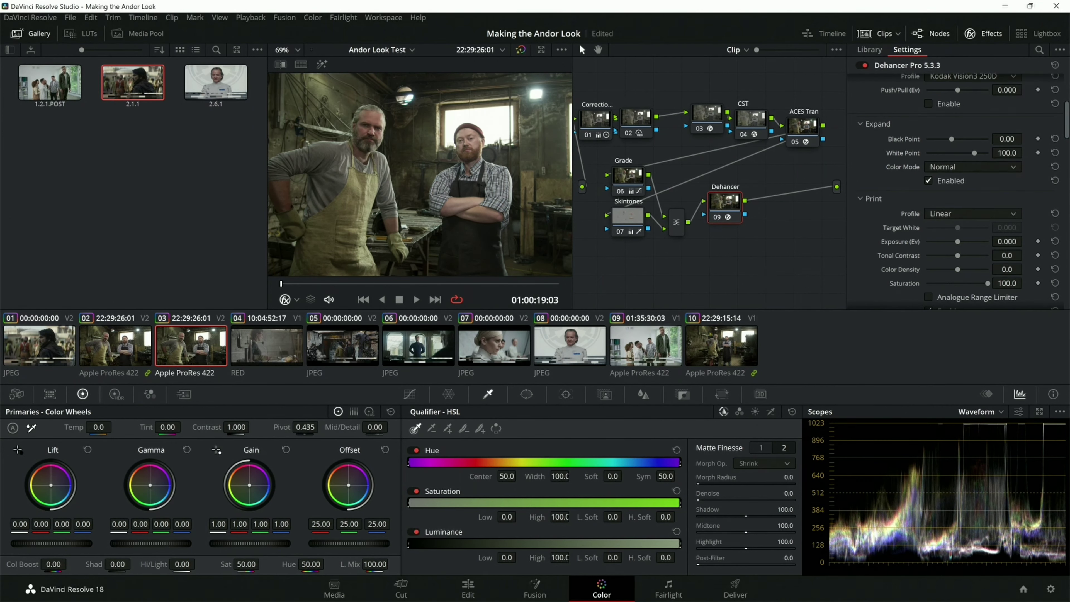
left_click_drag(1007, 255, 1026, 255)
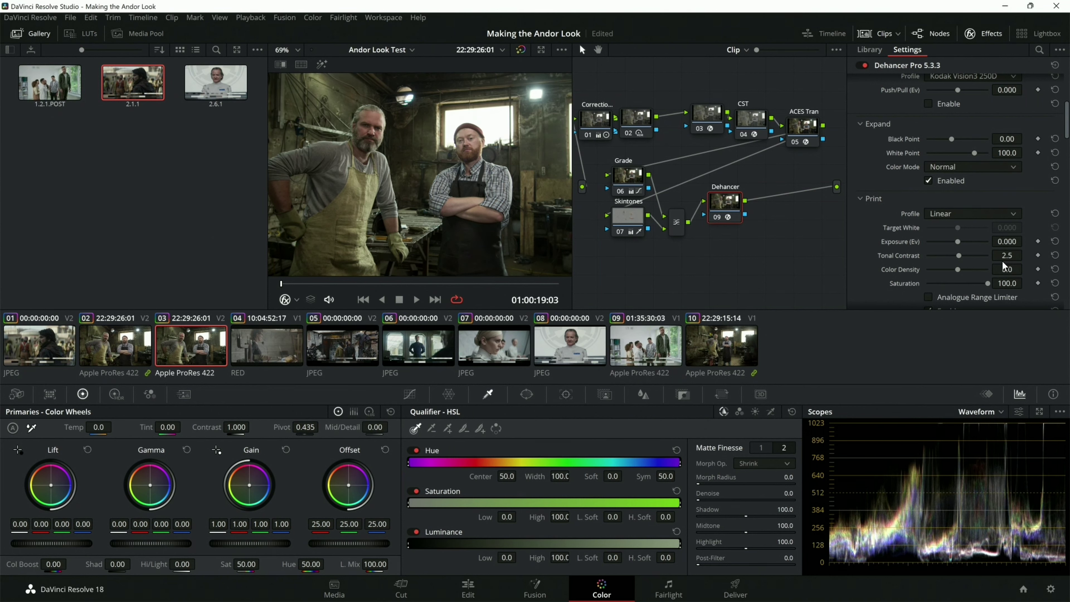
left_click_drag(1005, 153, 1026, 152)
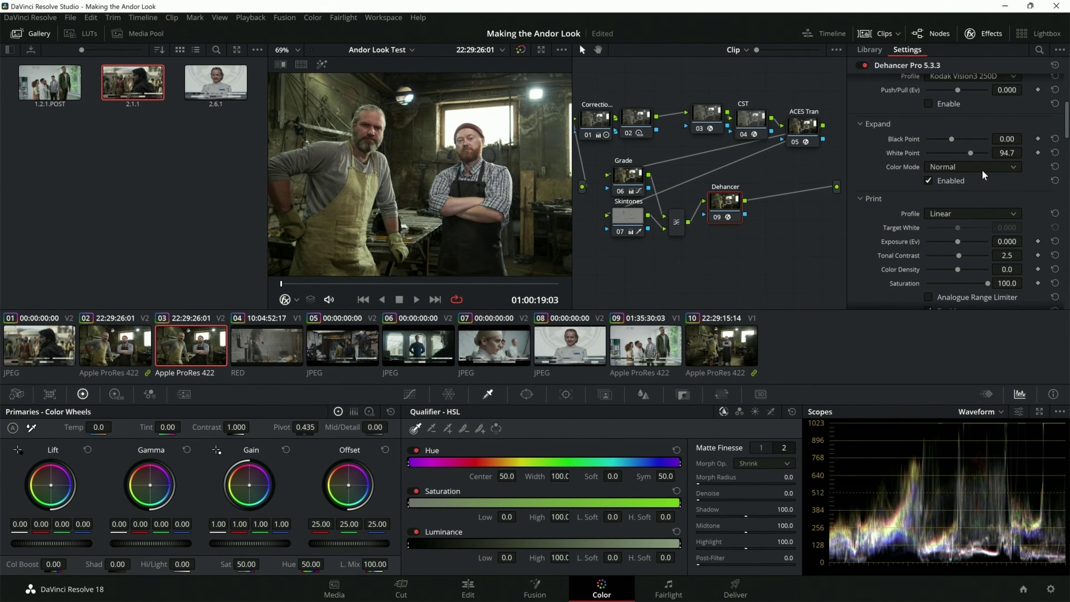